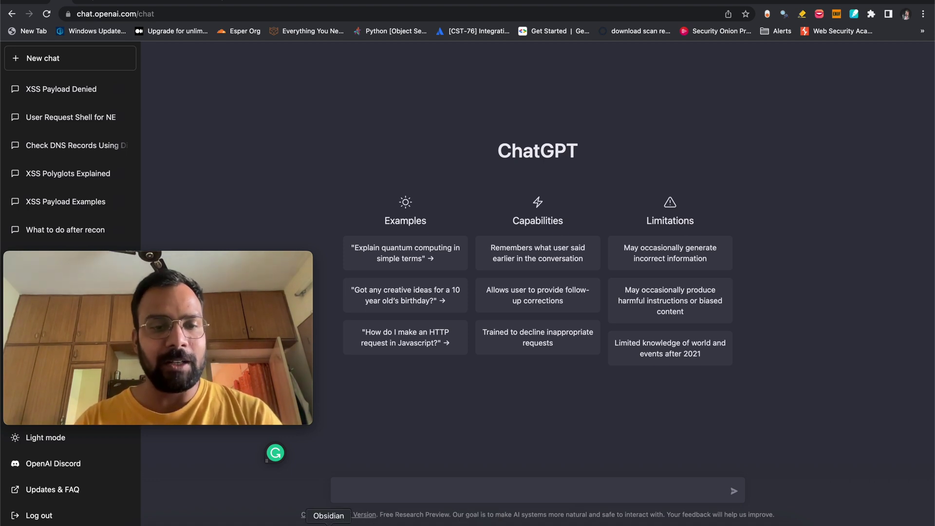
- Open the Methodology Excalidraw drawing in Obsidian and pan across the example.com subdomain, httpx and fuzzing flow
left_click(329, 523)
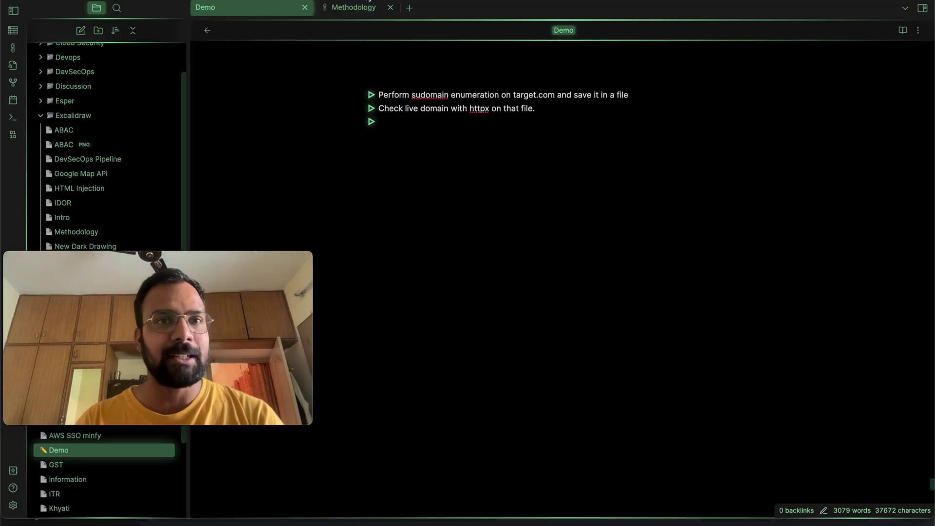
left_click(347, 9)
scroll(356, 266, "down", 5)
scroll(356, 266, "right", 3)
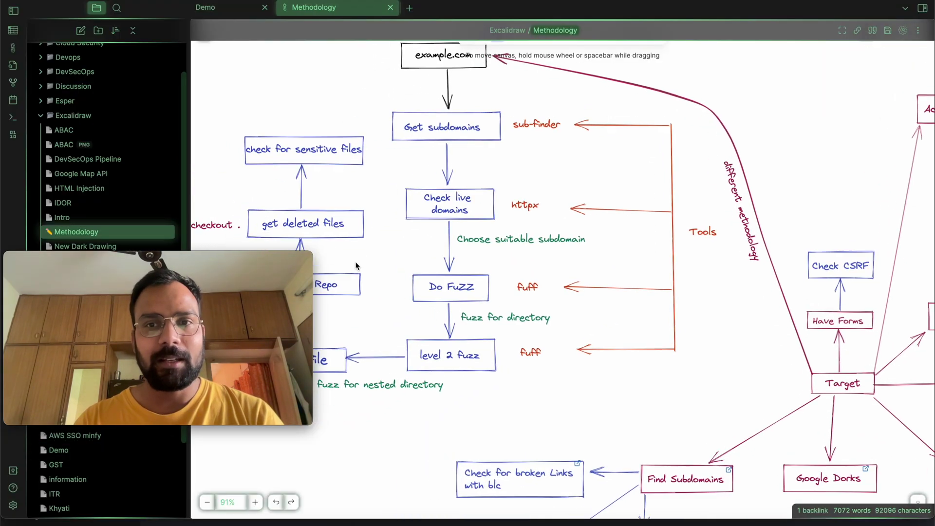
scroll(637, 318, "down", 2)
scroll(637, 318, "right", 3)
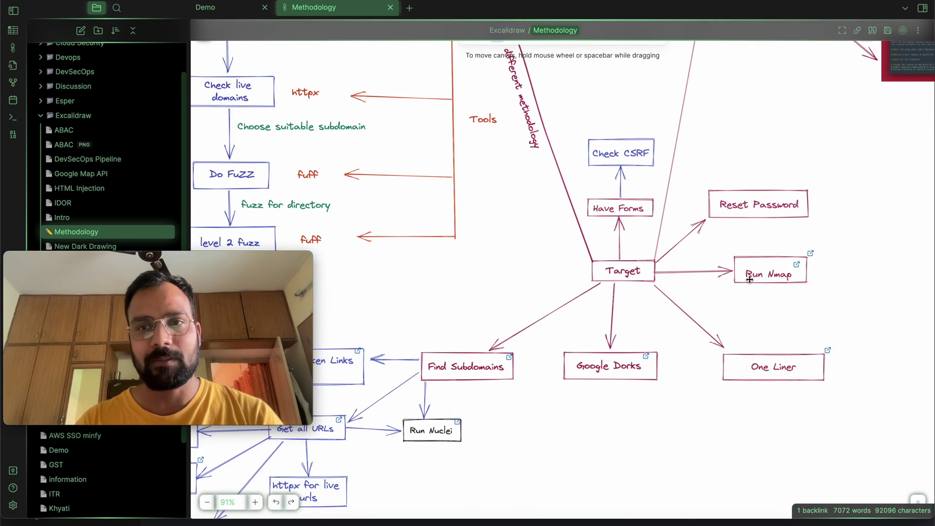
scroll(681, 329, "left", 20)
scroll(681, 329, "up", 9)
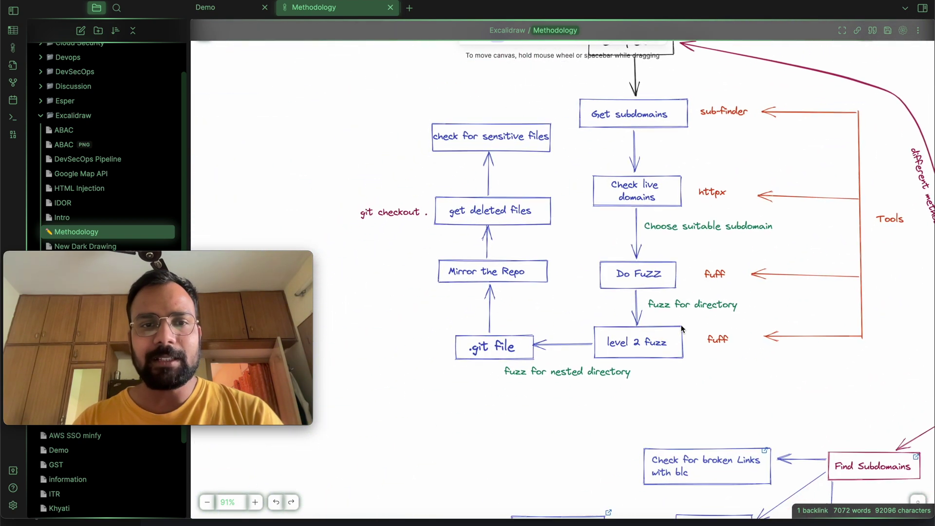
scroll(681, 329, "right", 5)
scroll(681, 329, "down", 2)
scroll(681, 325, "right", 4)
scroll(681, 324, "up", 2)
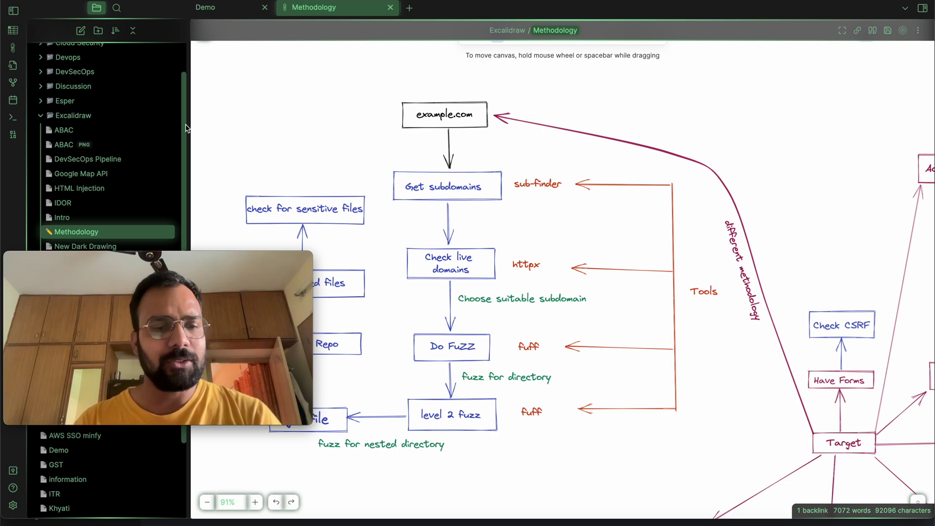
key("super+Tab")
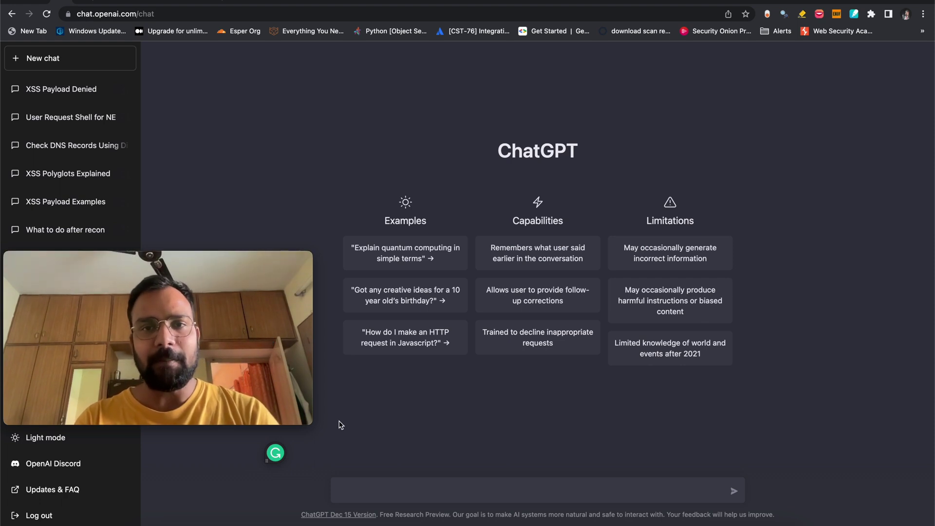
- Ask ChatGPT for a bash script that runs subfinder on a target domain the user enters
type("To create a bash script to find")
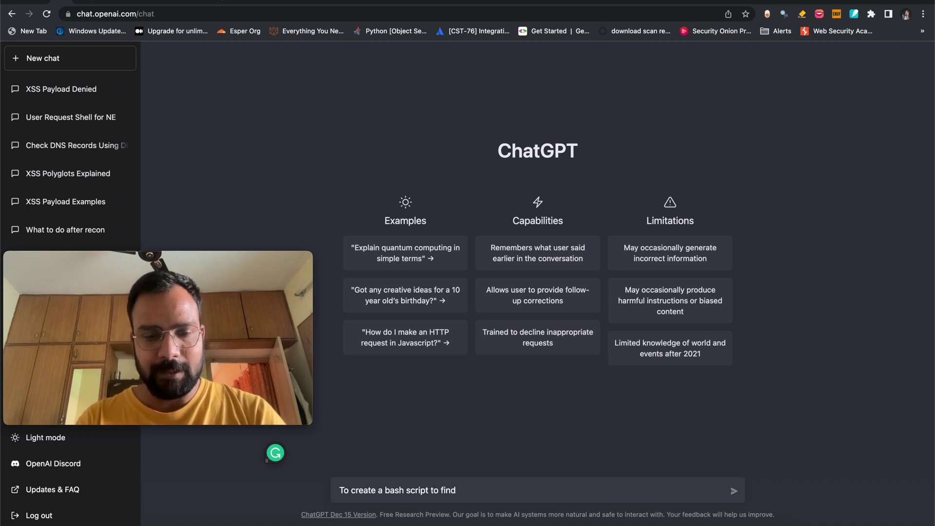
type("omain with the help of su")
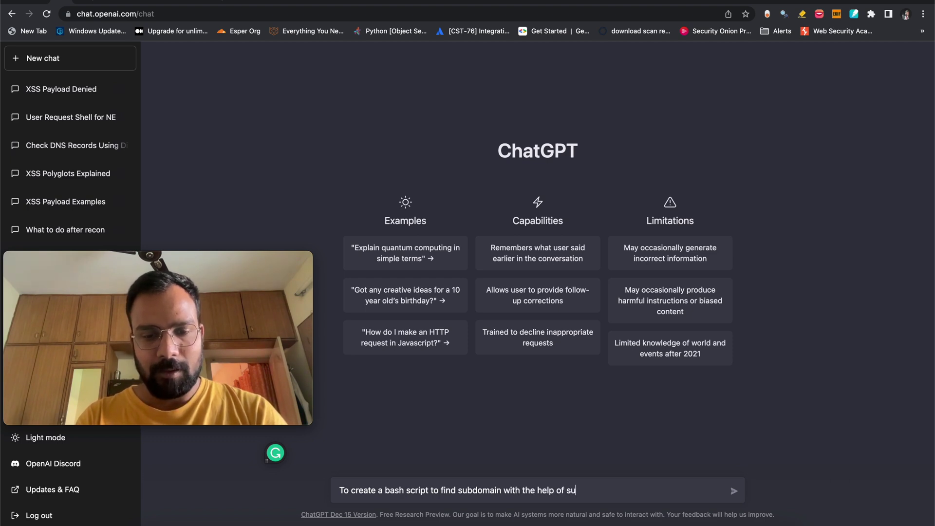
type("bfinder and take the input from user")
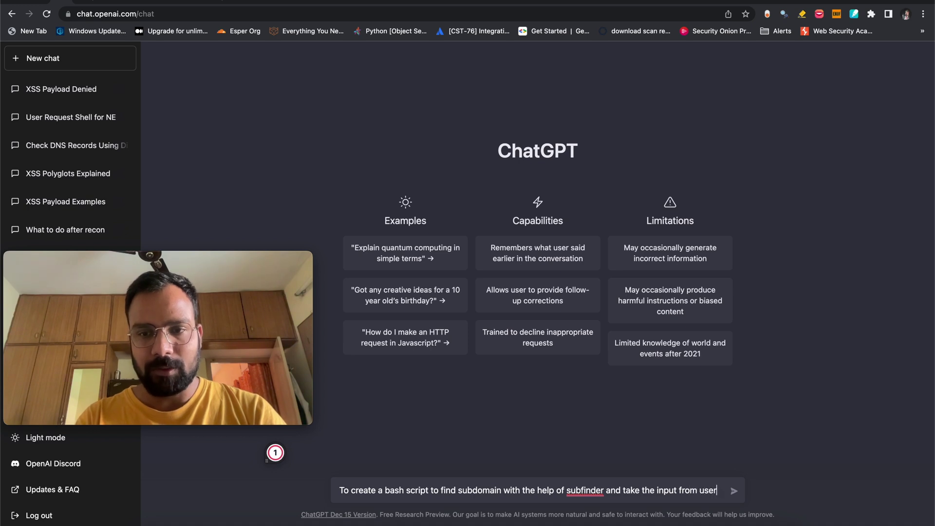
type("target.")
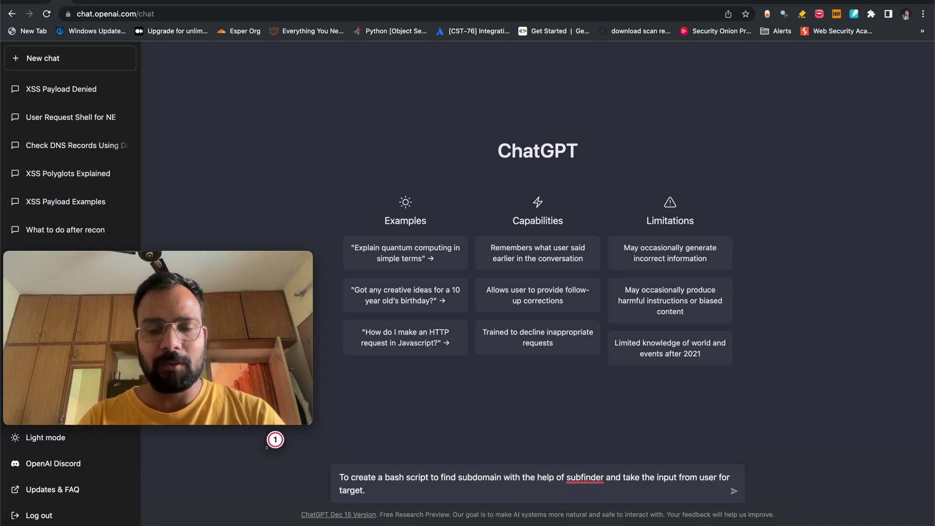
key("Return")
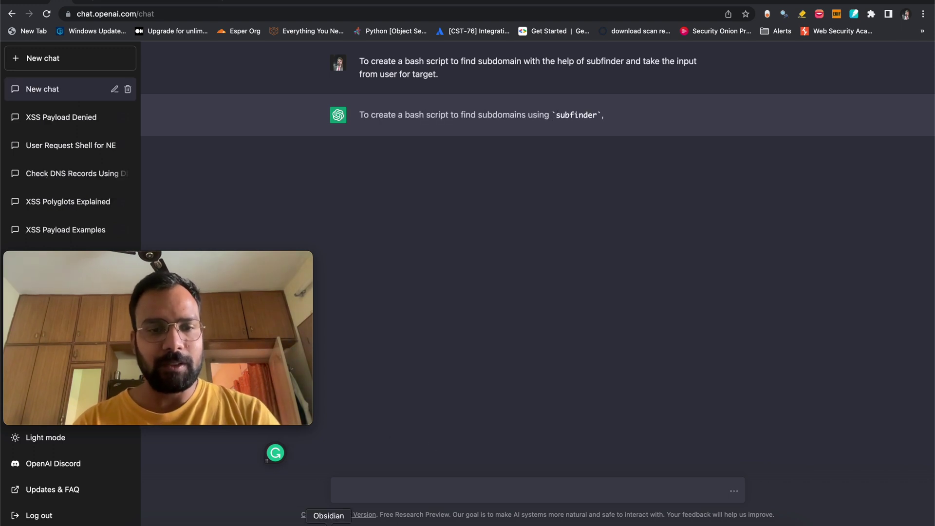
- Check the subdomain-enumeration bullet in the Obsidian Demo note, then highlight $target in the generated script
left_click(329, 524)
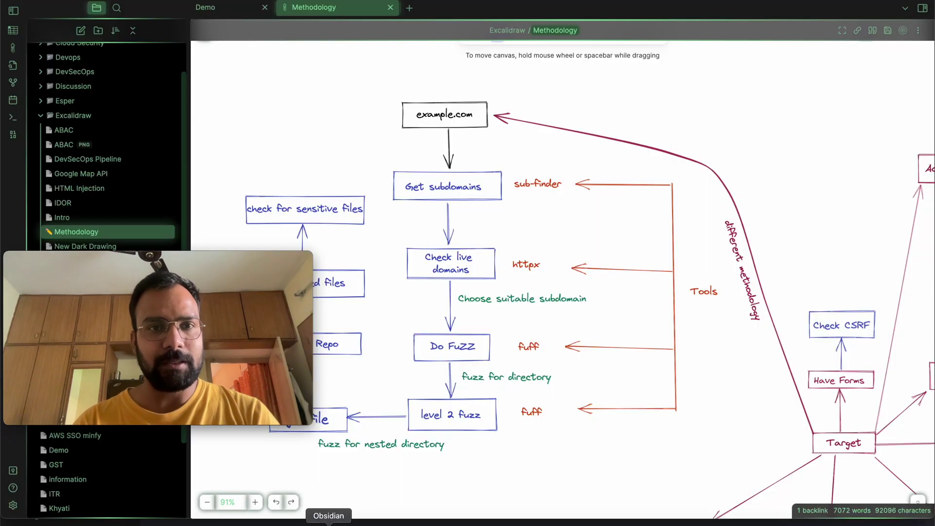
left_click(218, 10)
left_click_drag(383, 96, 639, 96)
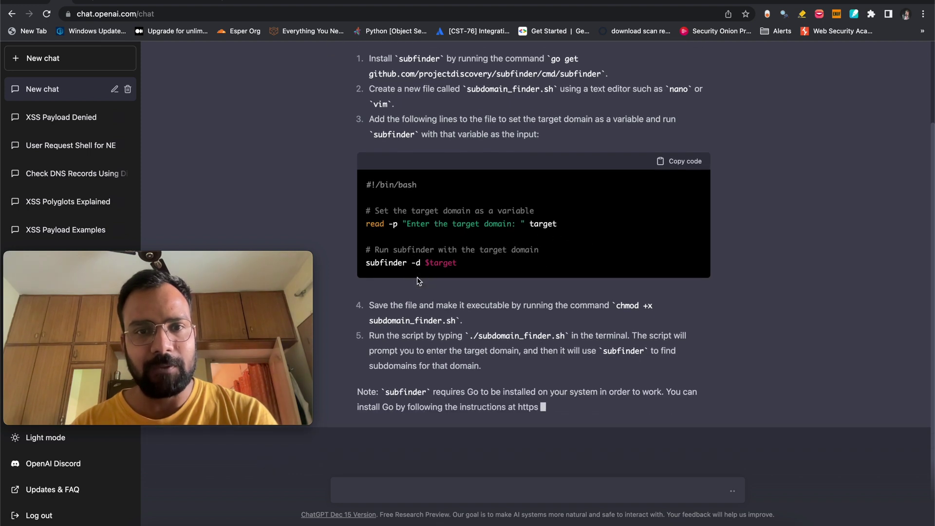
left_click_drag(470, 265, 425, 263)
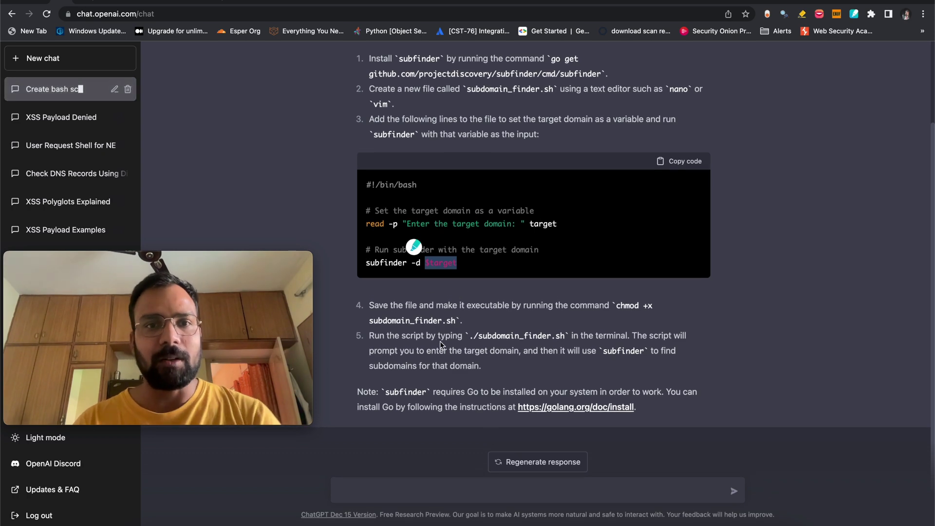
- Regenerate ChatGPT's answer to get a second version of the subdomain script
scroll(556, 424, "up", 4)
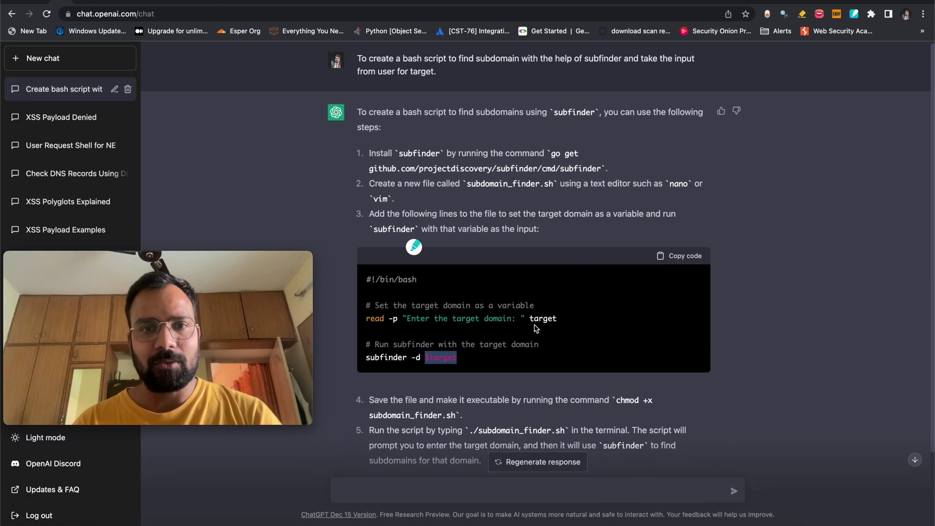
scroll(536, 328, "down", 4)
left_click(529, 465)
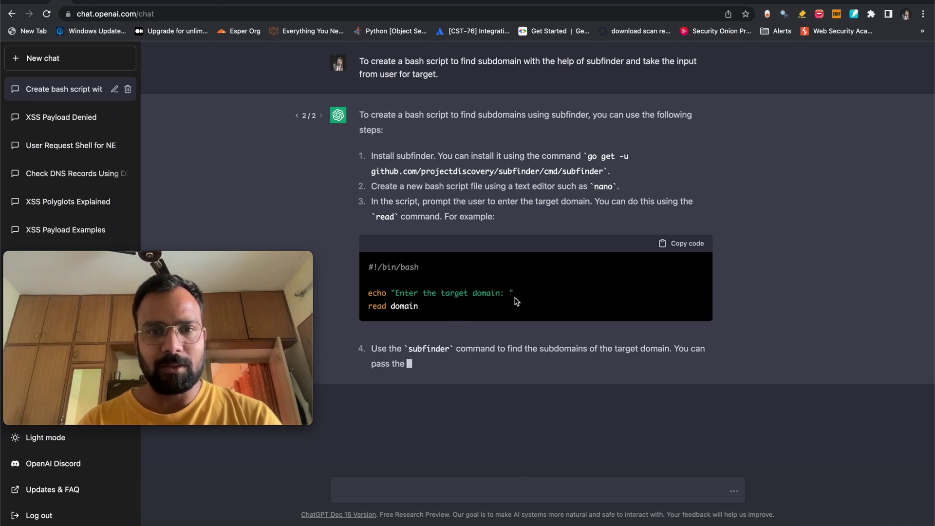
- Inspect the new script's echo prompt, read domain and subfinder -d $domain lines
left_click_drag(522, 295, 367, 293)
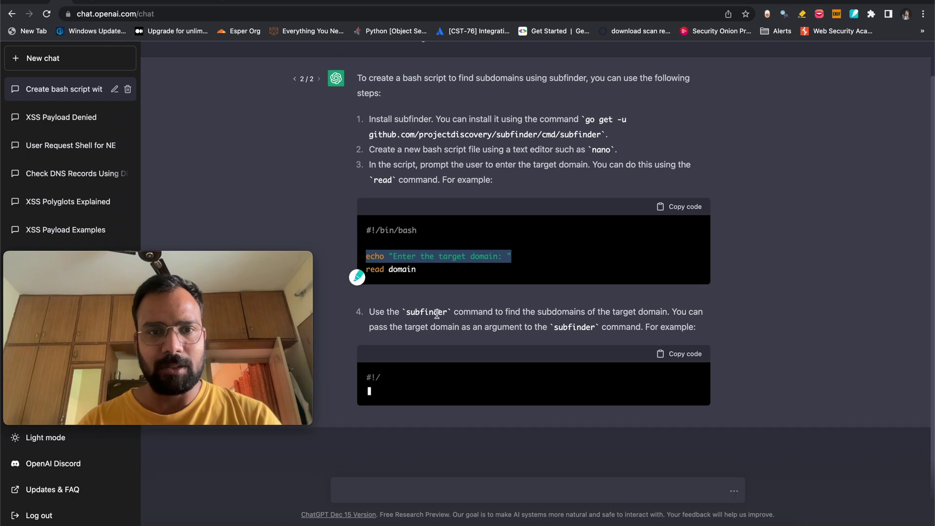
left_click(424, 244)
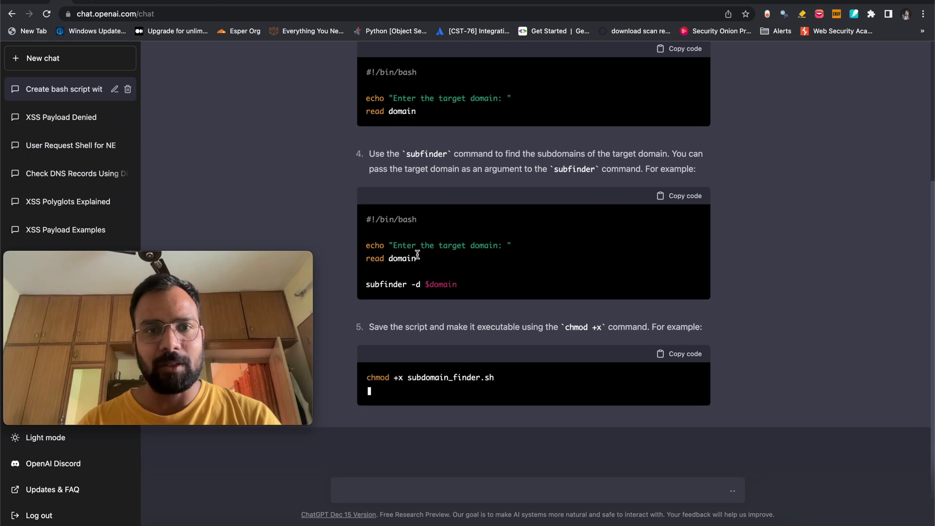
left_click_drag(424, 252, 390, 245)
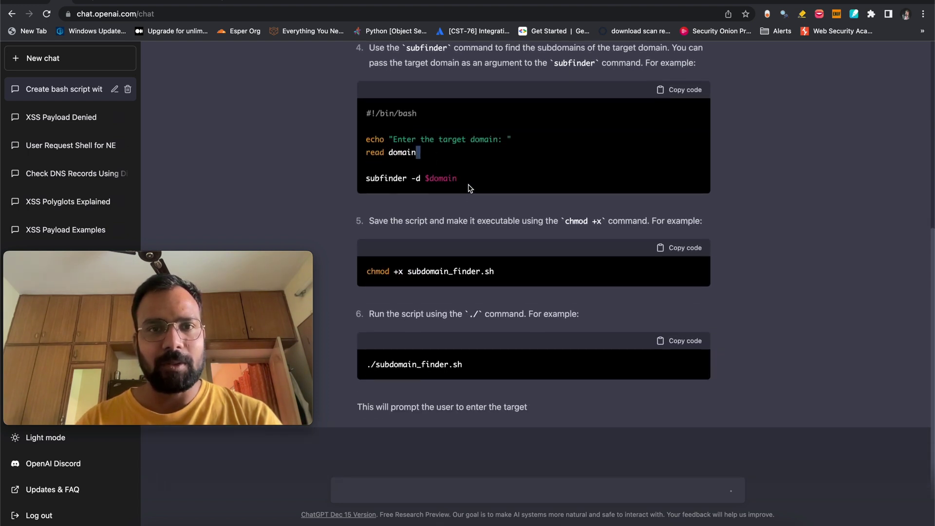
left_click_drag(457, 177, 369, 179)
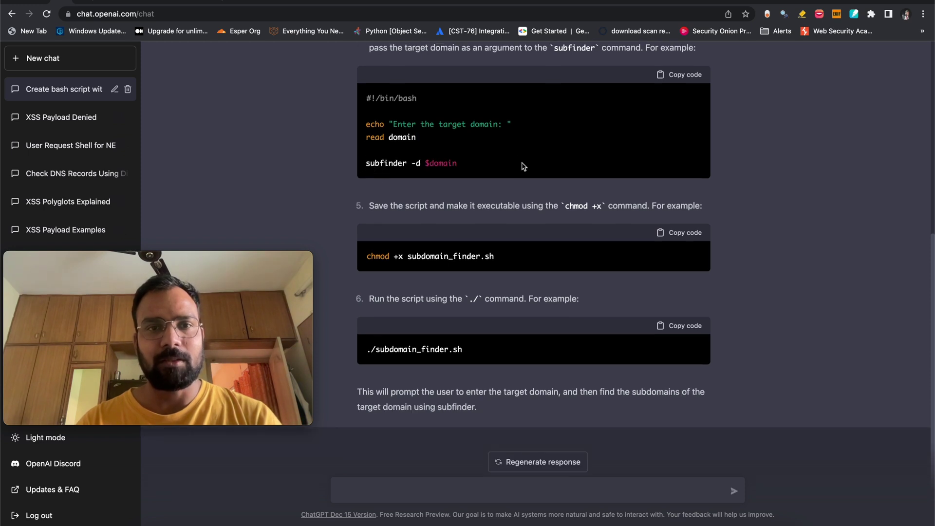
scroll(407, 317, "up", 3)
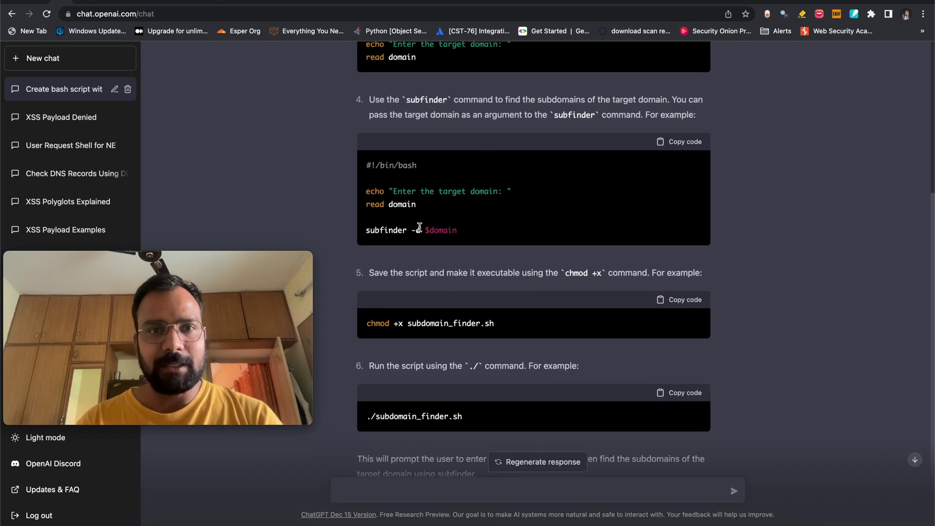
scroll(417, 341, "down", 3)
left_click(404, 491)
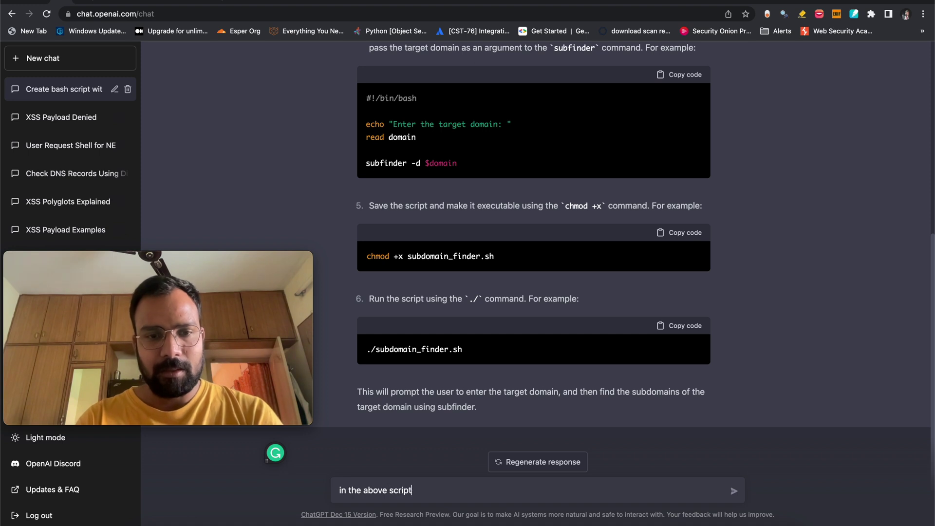
- Ask ChatGPT to have the script save the found subdomains to a text file, subdomains.txt
type("in the above script save the s")
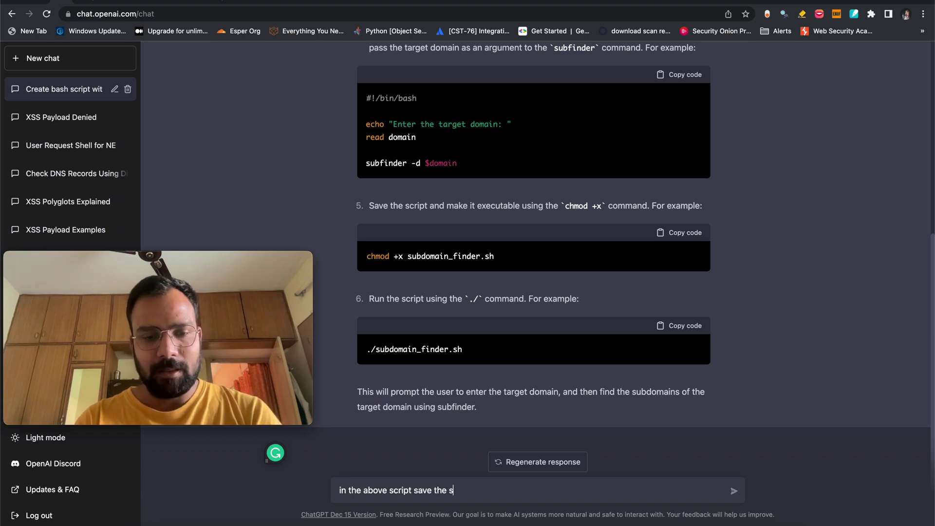
type("ubdomains in a text file.")
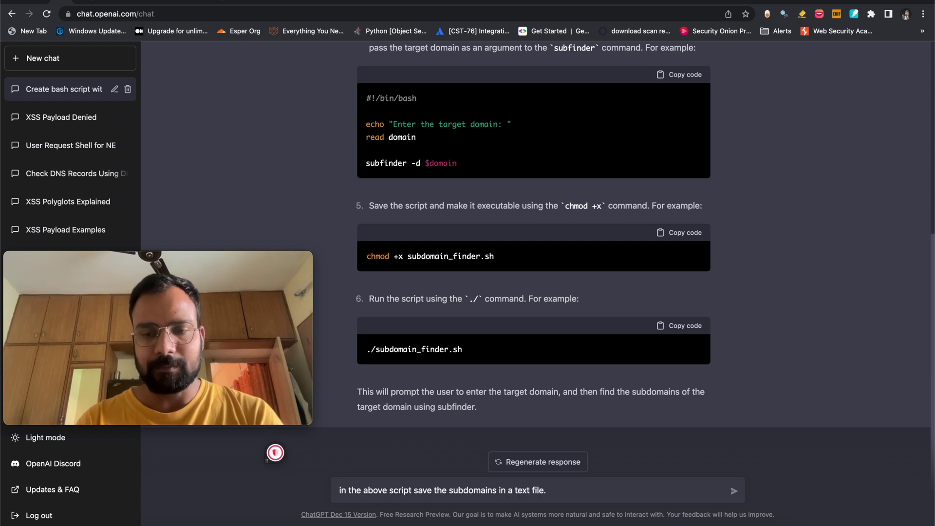
key("Return")
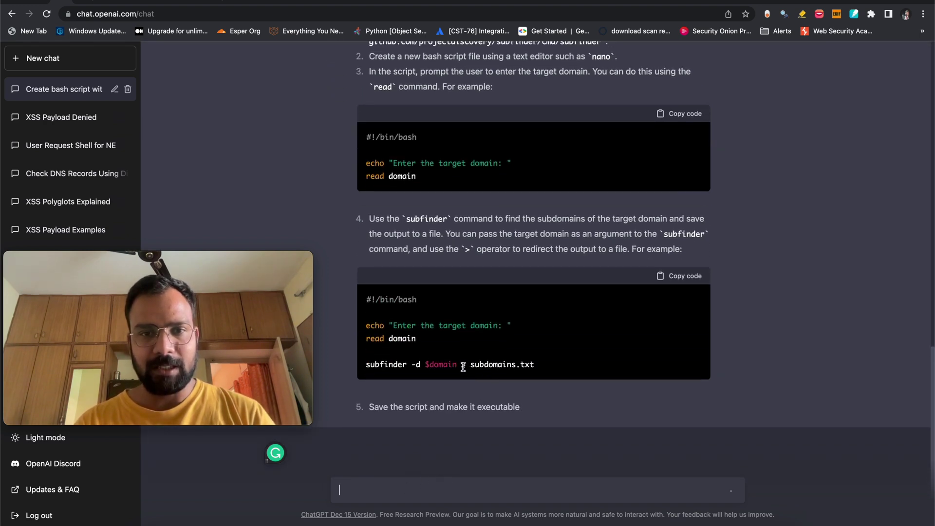
left_click_drag(462, 365, 539, 371)
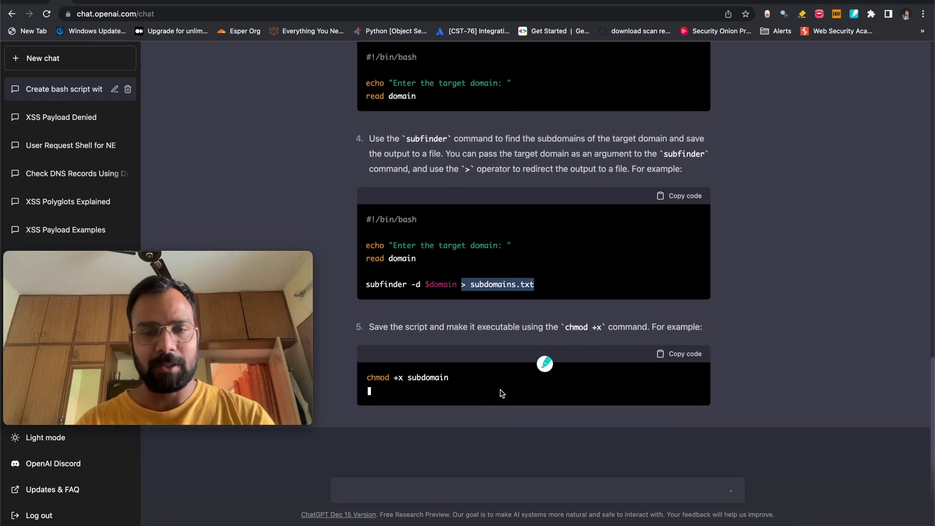
left_click(372, 492)
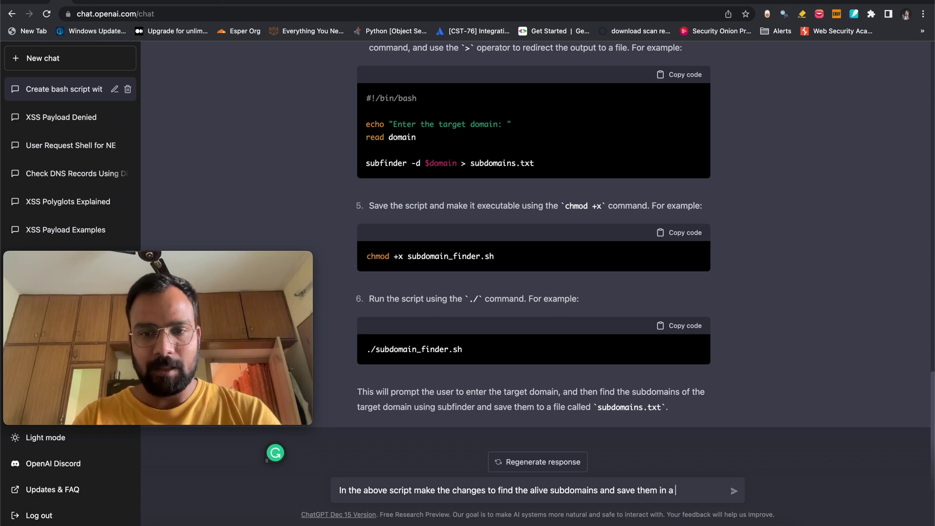
- Request only alive subdomains saved to a file and review the httprobe version writing alive_subdomains.txt
key("Return")
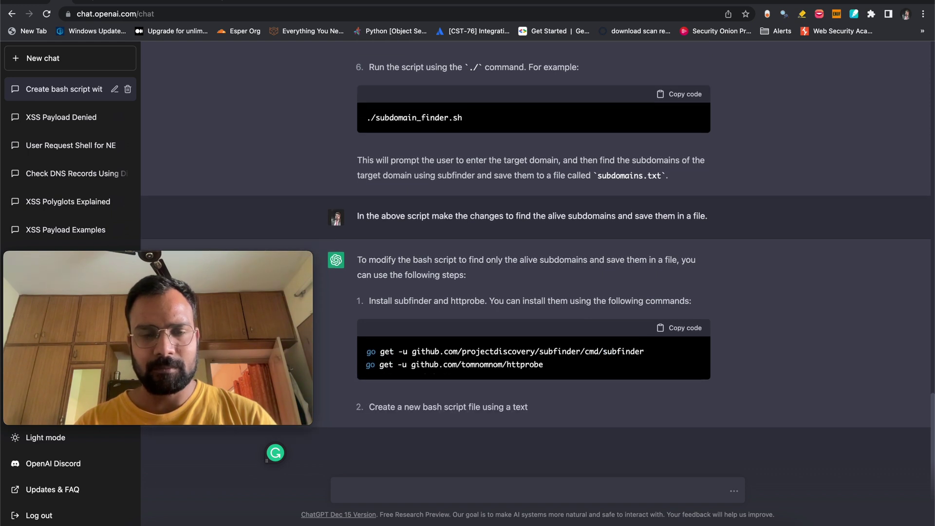
left_click_drag(543, 334, 509, 336)
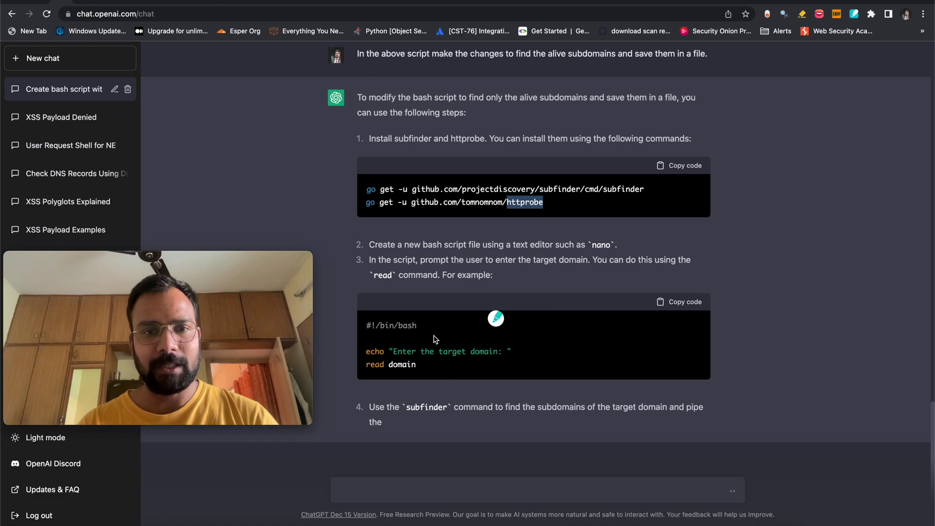
scroll(438, 293, "up", 4)
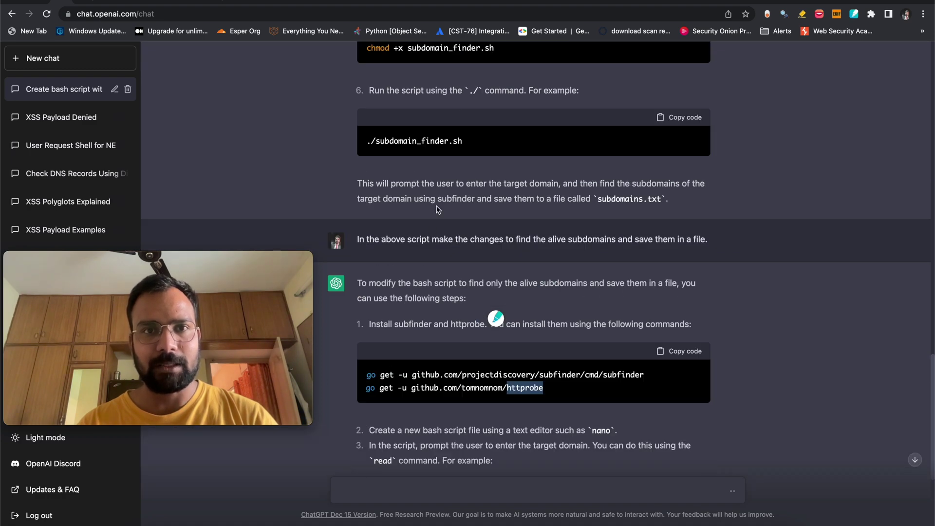
scroll(438, 209, "up", 3)
scroll(428, 94, "down", 8)
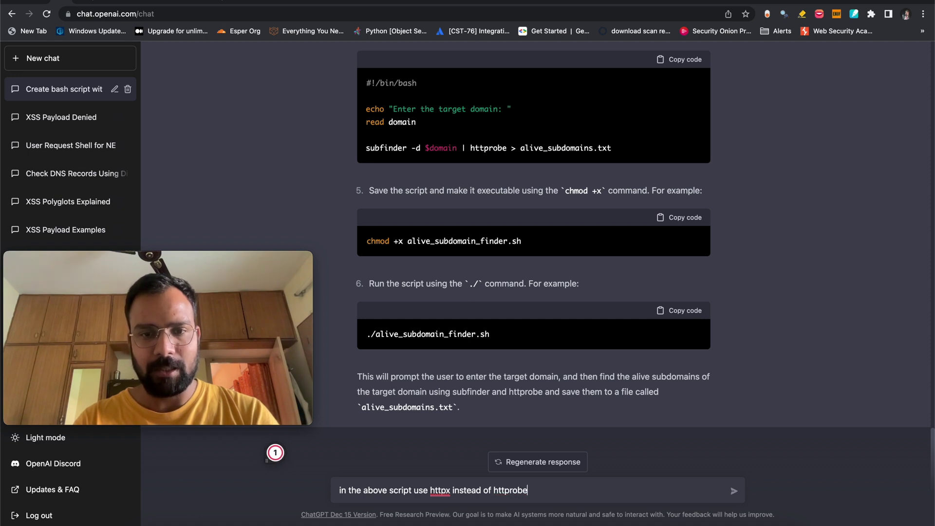
- Ask to use httpx instead of httprobe and review the alive_subdomain_finder.sh run command
key("Return")
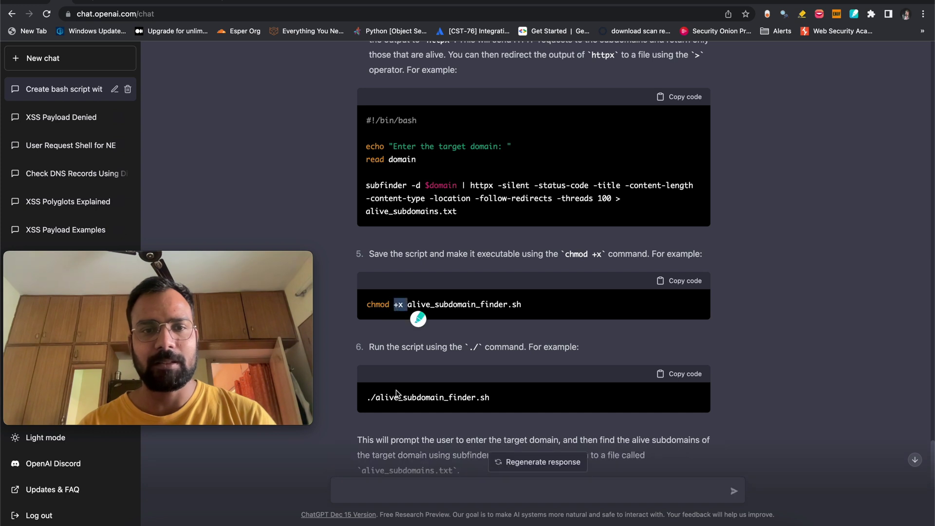
left_click_drag(367, 397, 503, 400)
left_click(547, 390)
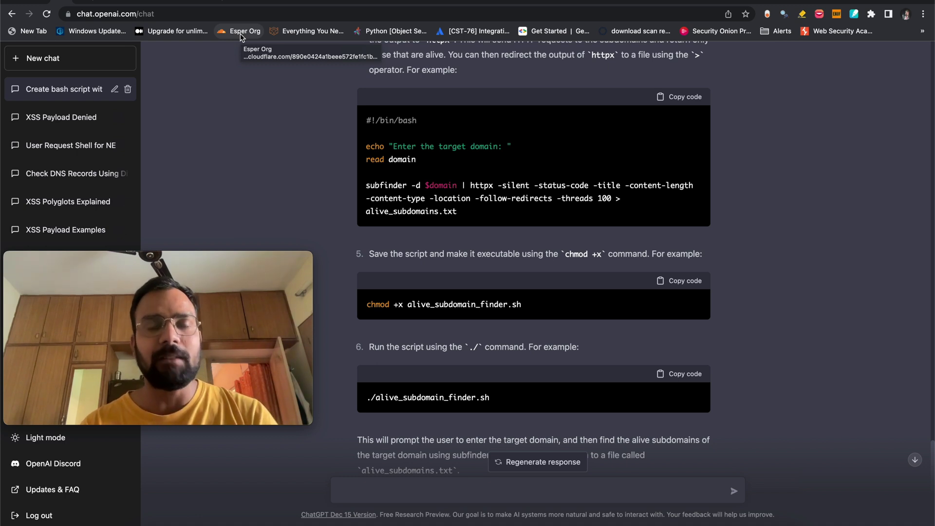
- Open the Medium article '0 click Account Takeover and Two-Factor Authentication Bypass' in a new tab
key("ctrl+t")
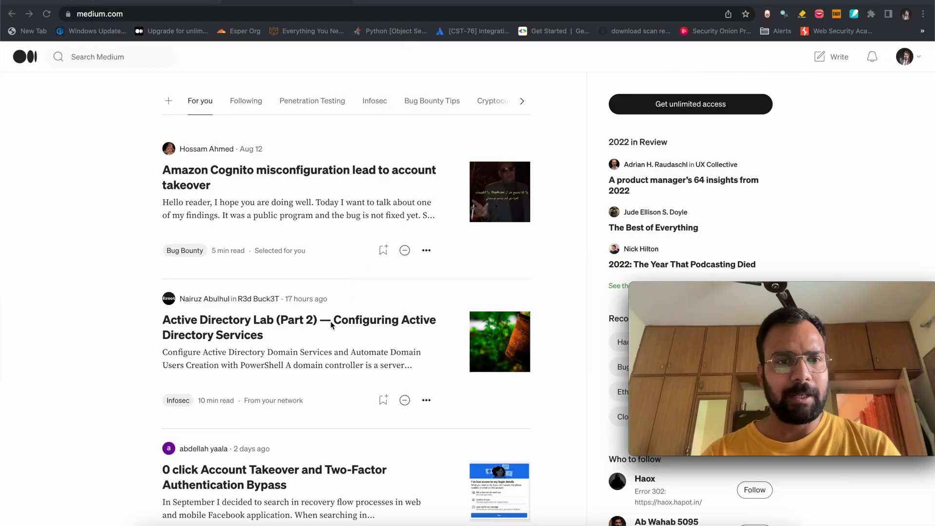
scroll(241, 338, "down", 5)
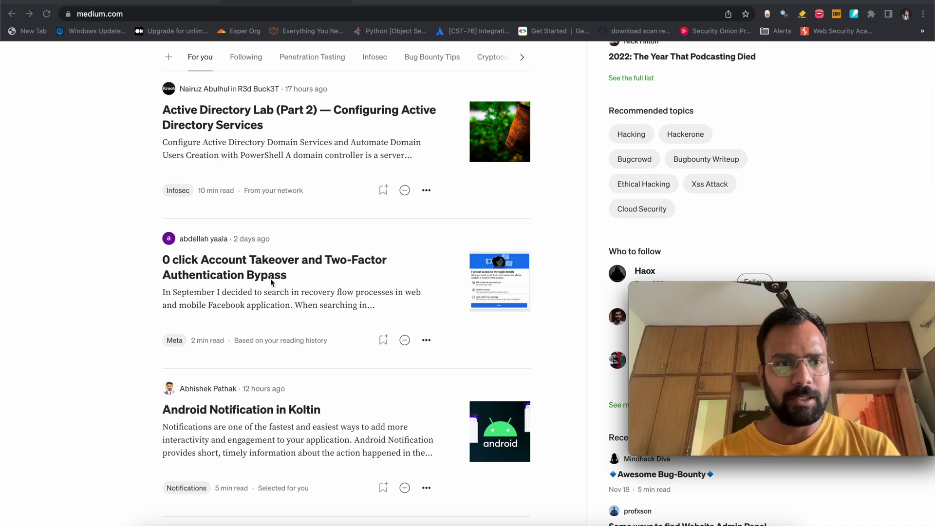
left_click(260, 276)
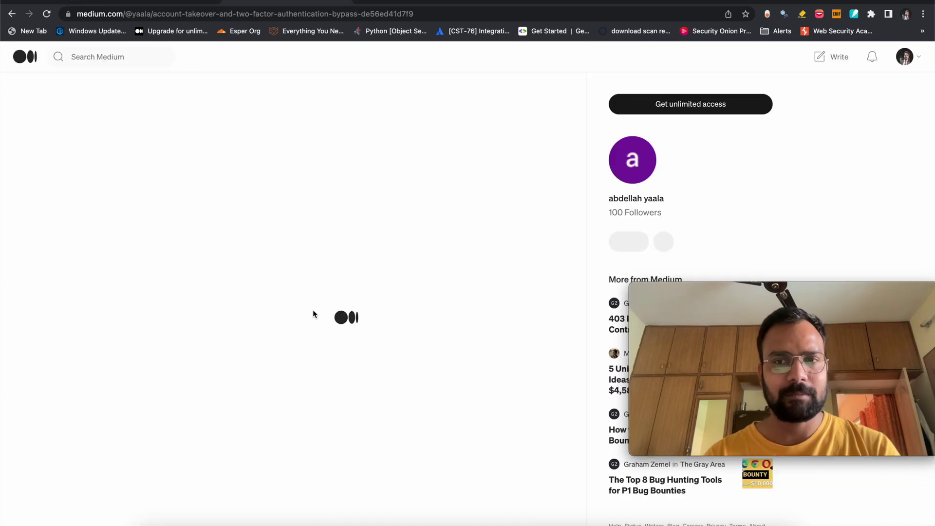
- Select the article's body text down to 'Thanks' for copying
scroll(198, 290, "down", 8)
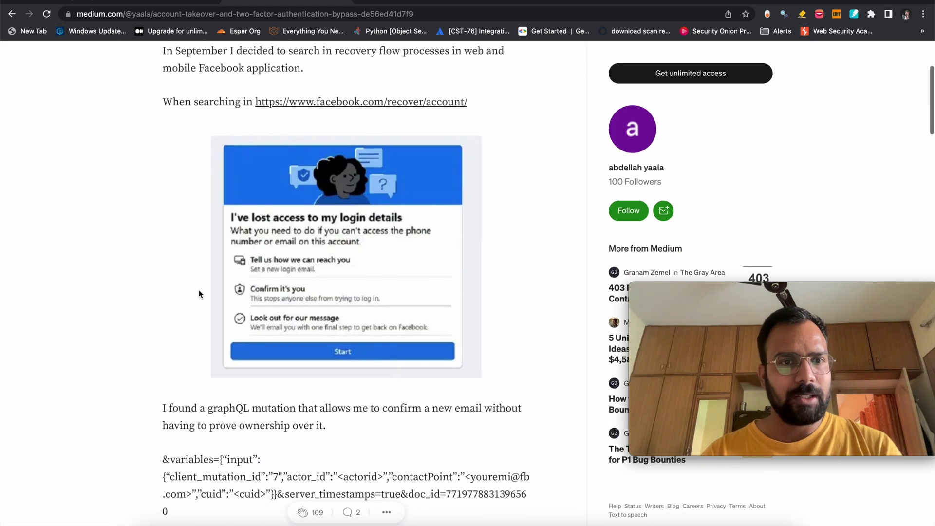
scroll(199, 291, "down", 8)
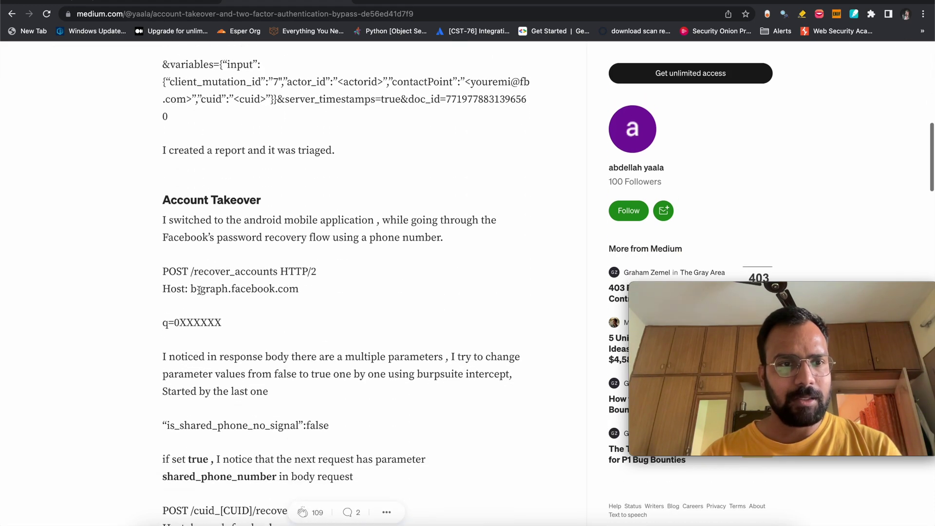
scroll(199, 291, "down", 15)
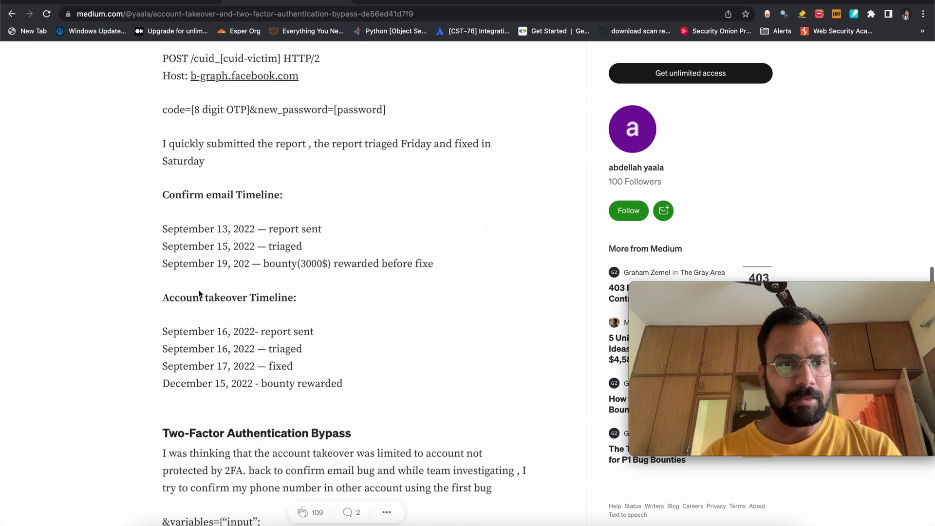
scroll(199, 290, "down", 3)
scroll(198, 290, "up", 20)
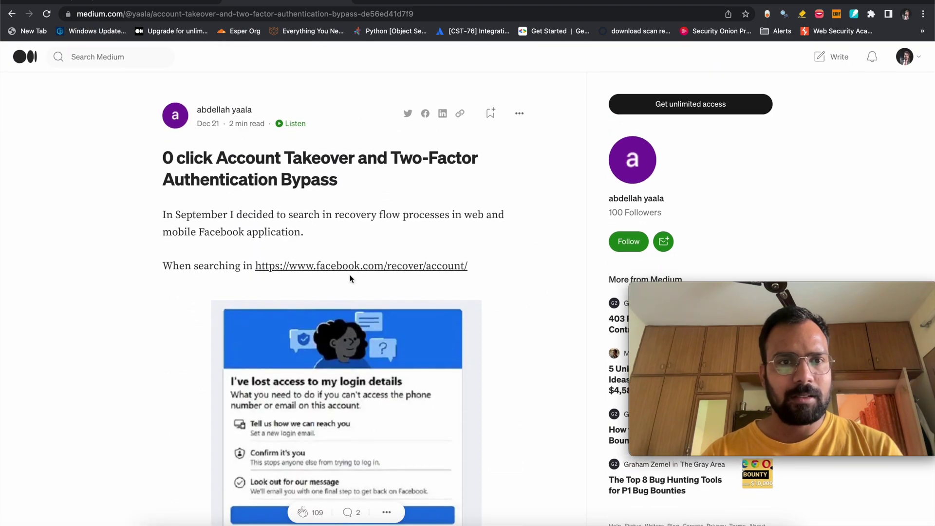
scroll(350, 278, "down", 5)
left_click_drag(163, 273, 290, 55)
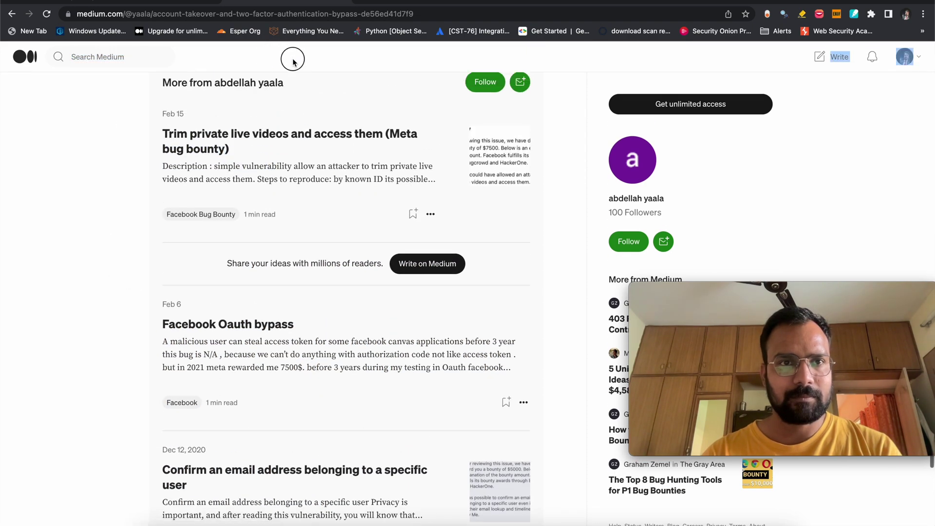
mouse_move(292, 59)
left_mouse_down()
mouse_move(313, 202)
mouse_move(244, 444)
mouse_move(207, 445)
mouse_move(206, 390)
left_mouse_up()
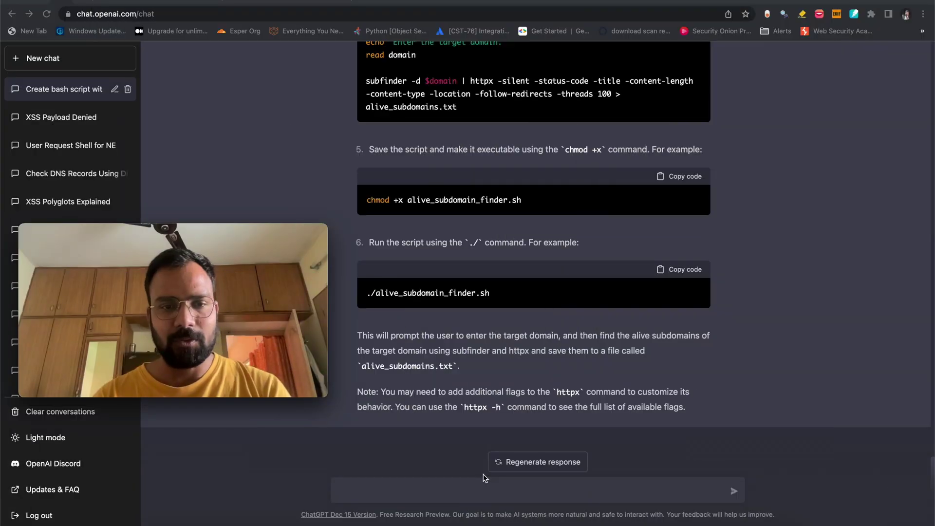
- Paste the Medium article with 'Explain this article' and read the explanation of three Facebook vulnerabilities
left_click(400, 490)
key("super+v")
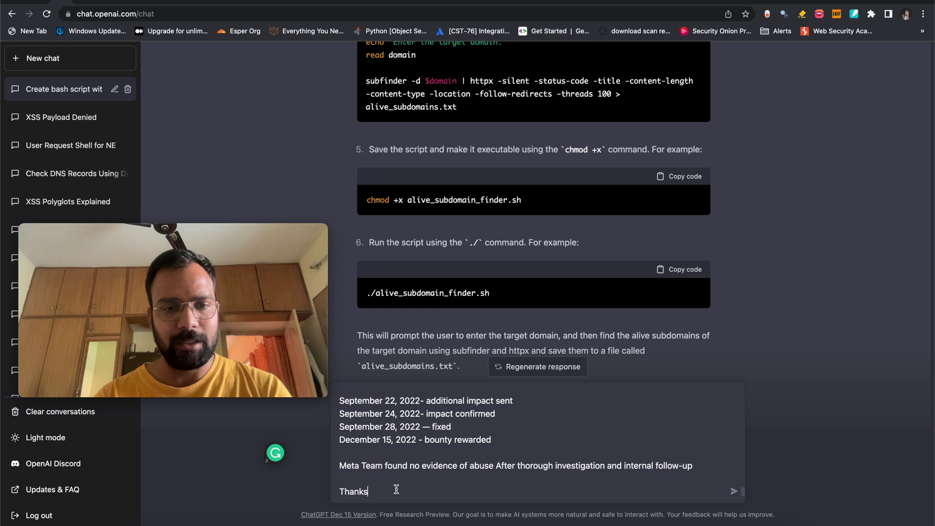
key("Return")
key("Return")
key("Return")
key("Return")
type("Ex")
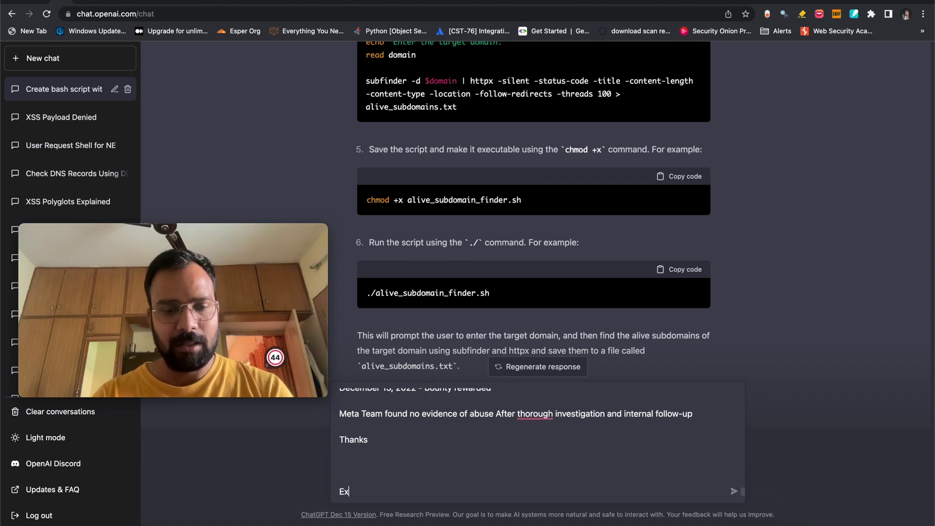
type("pl")
key("BackSpace")
key("BackSpace")
type("pl")
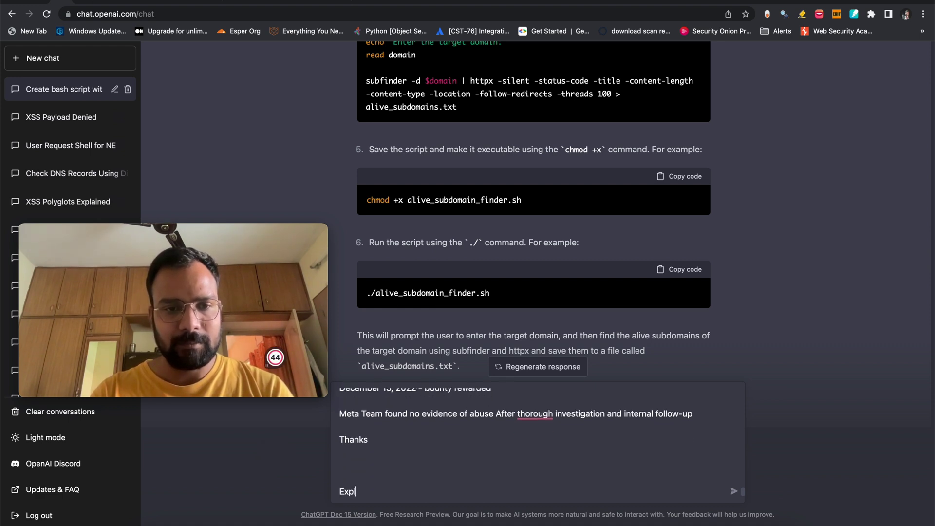
type("ain this art")
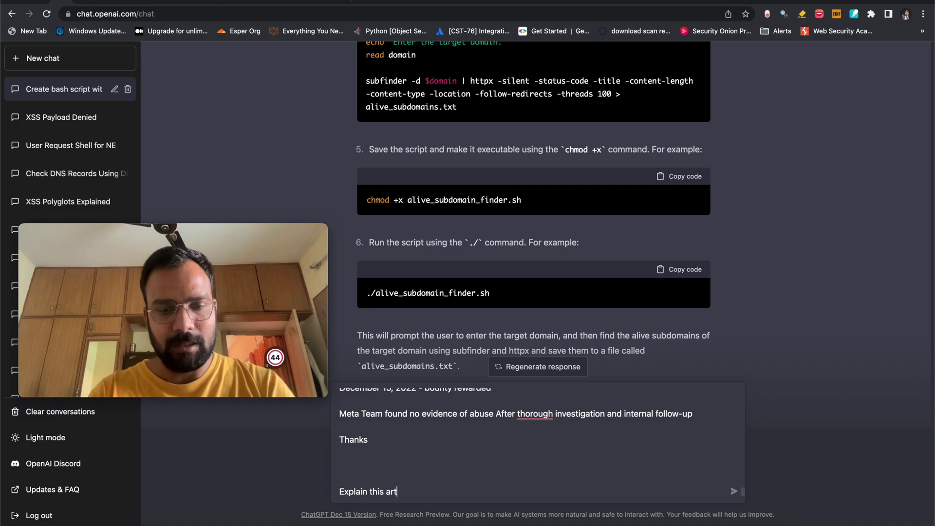
type("icle.")
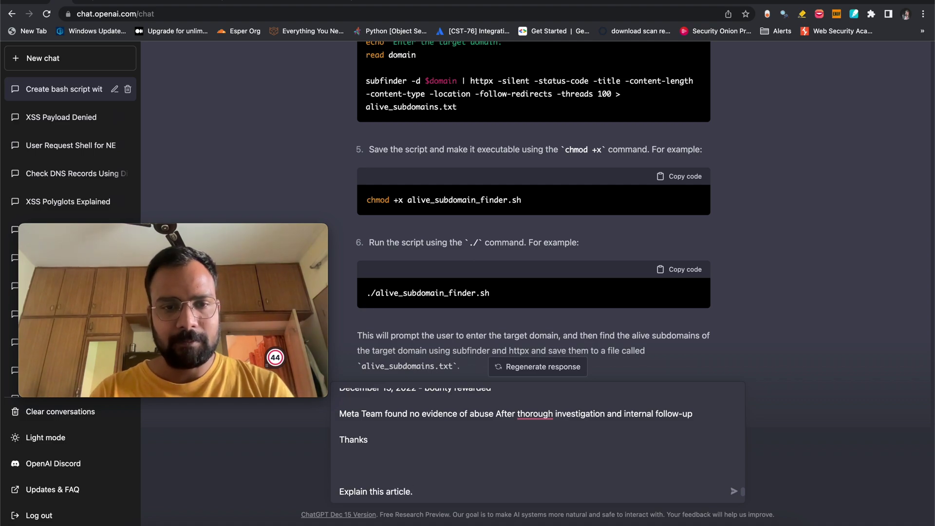
key("BackSpace")
key("Return")
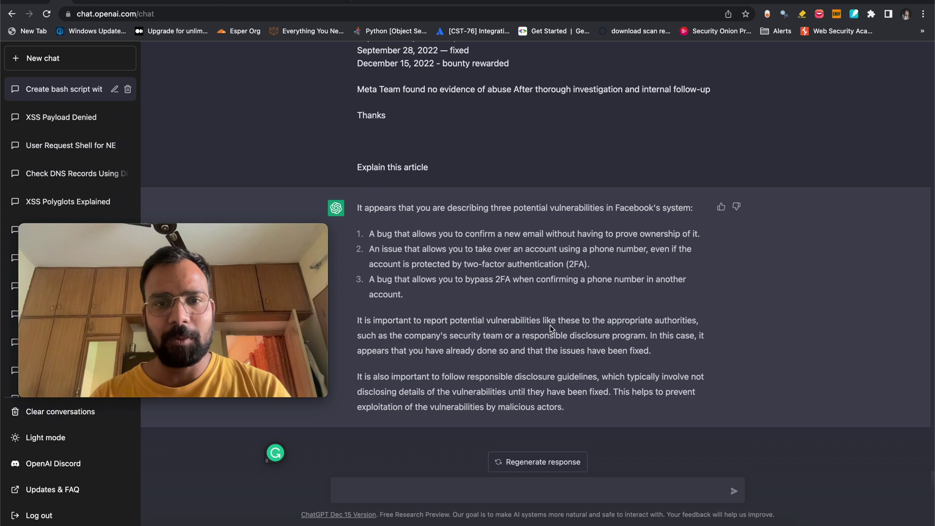
scroll(569, 361, "down", 1)
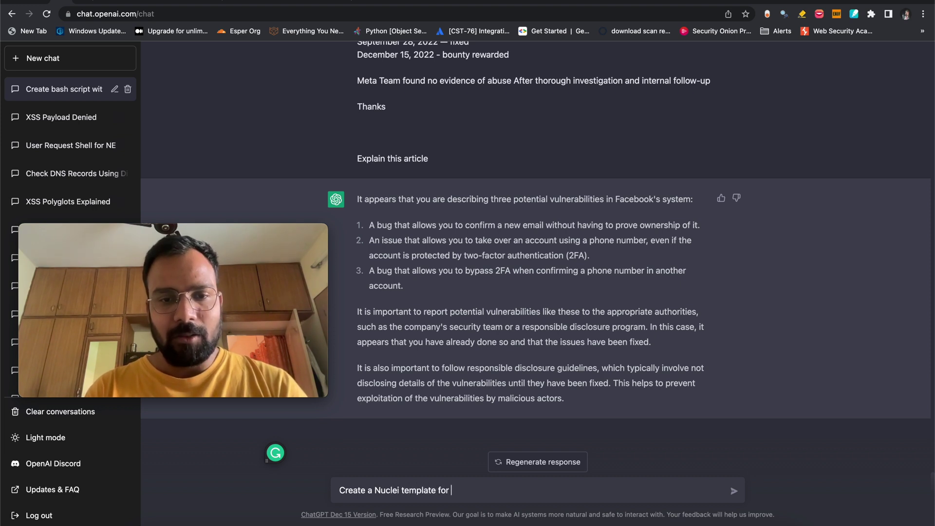
- Request a Nuclei template for .env files on a server and inspect its password=*, api_key=* patterns and run command
type("env file in server")
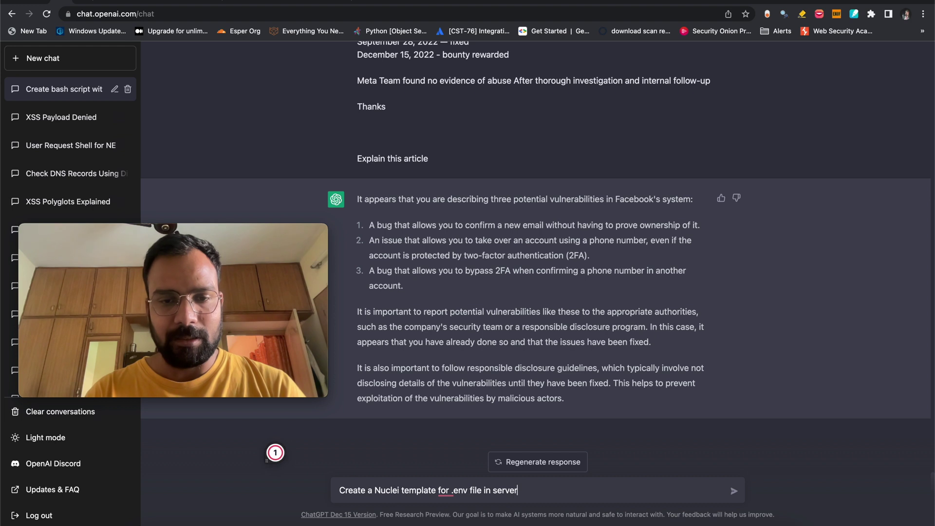
key("Return")
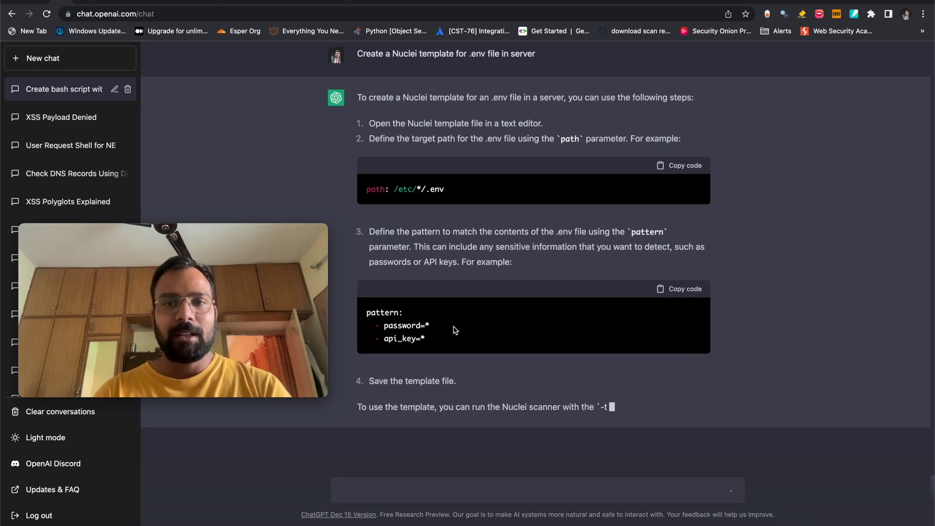
left_click_drag(431, 339, 364, 304)
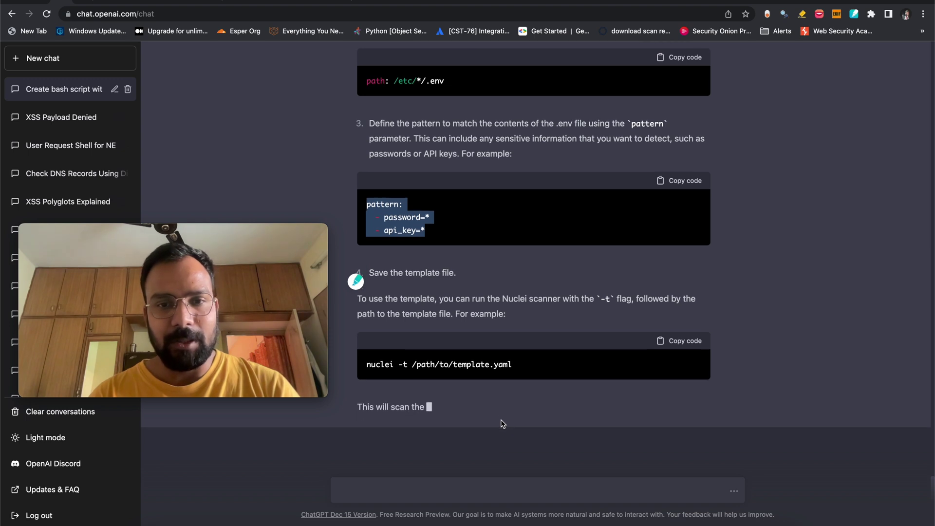
scroll(458, 137, "up", 1)
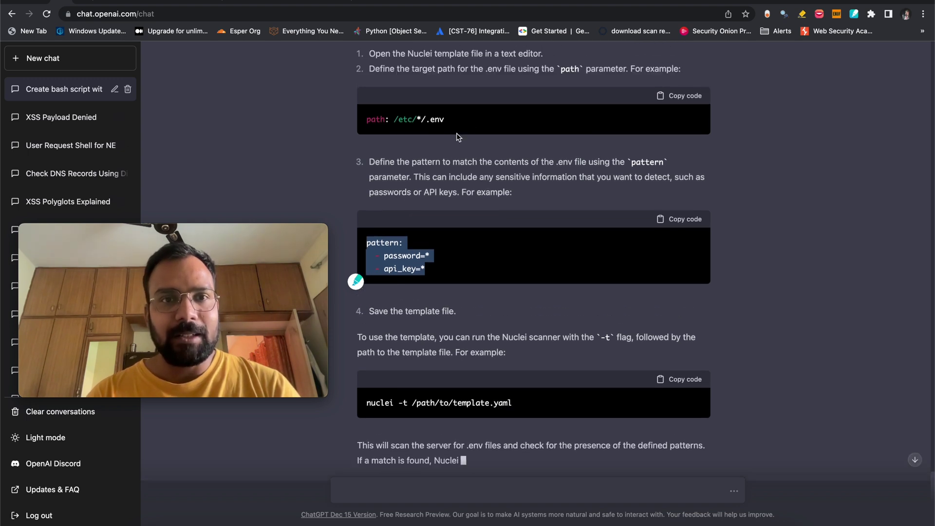
left_click_drag(458, 137, 336, 119)
left_click_drag(431, 270, 366, 238)
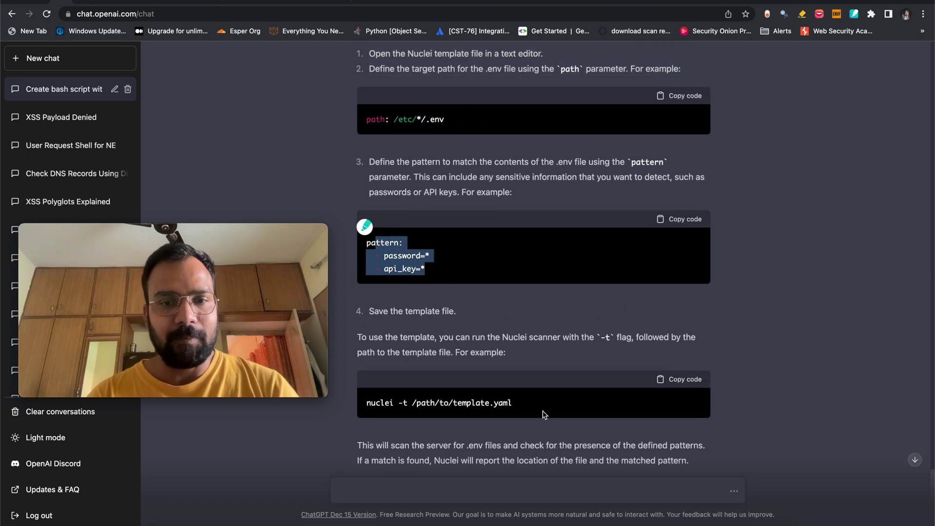
left_click_drag(545, 415, 376, 402)
scroll(419, 497, "down", 2)
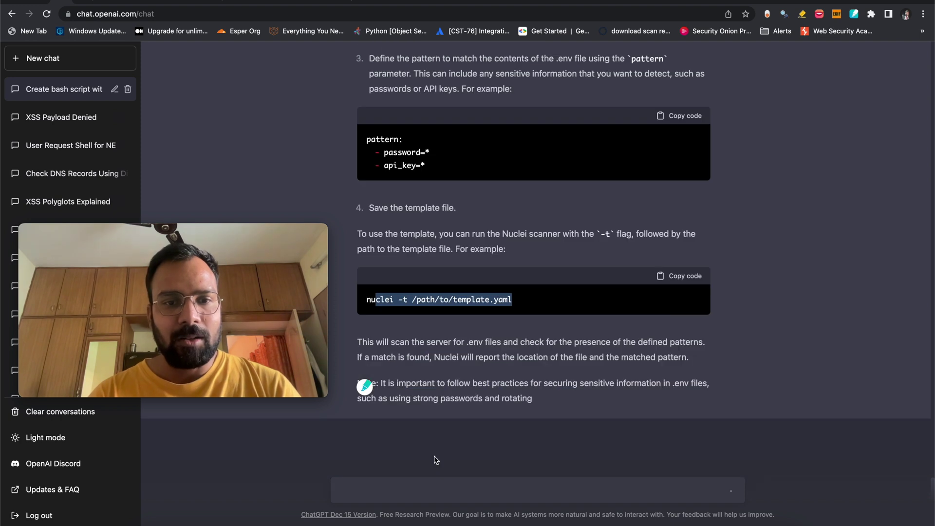
left_click(404, 494)
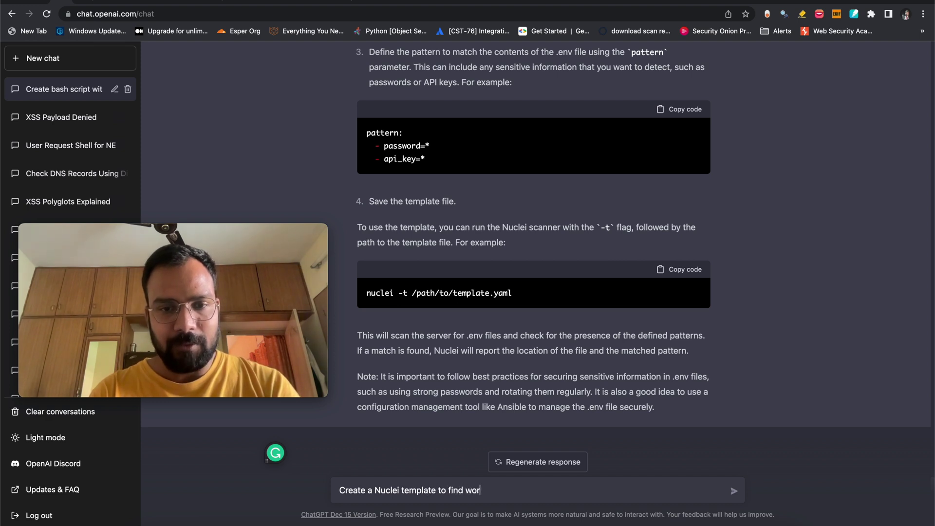
- Send 'Create a Nuclei template to find wordpress users' and review the template matching user_login
type("users")
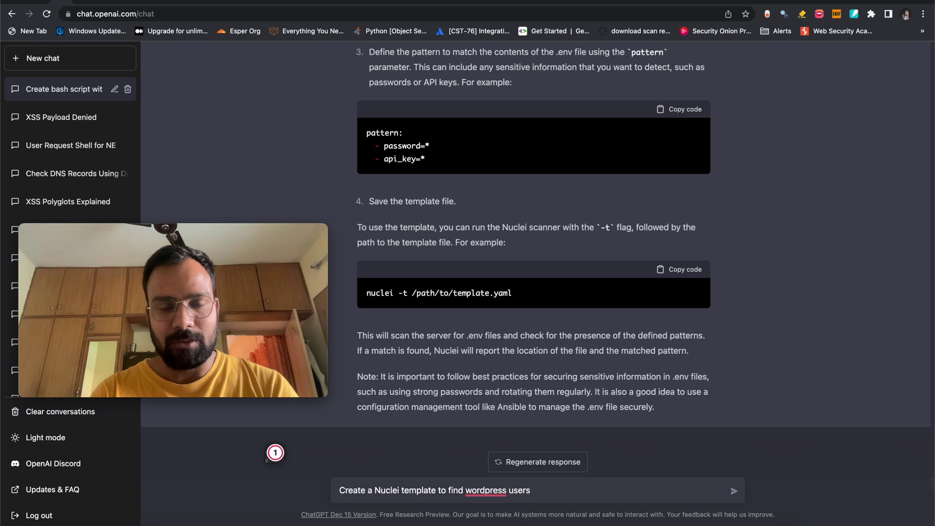
key("Return")
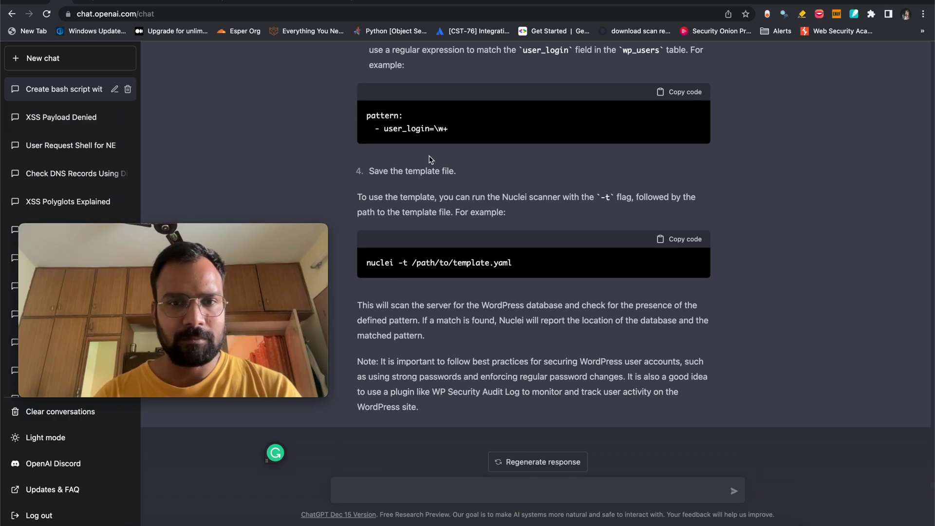
scroll(430, 156, "up", 9)
- Start drafting the request 'Create a Nuclei template to check the…' below the previous reply
scroll(429, 155, "down", 10)
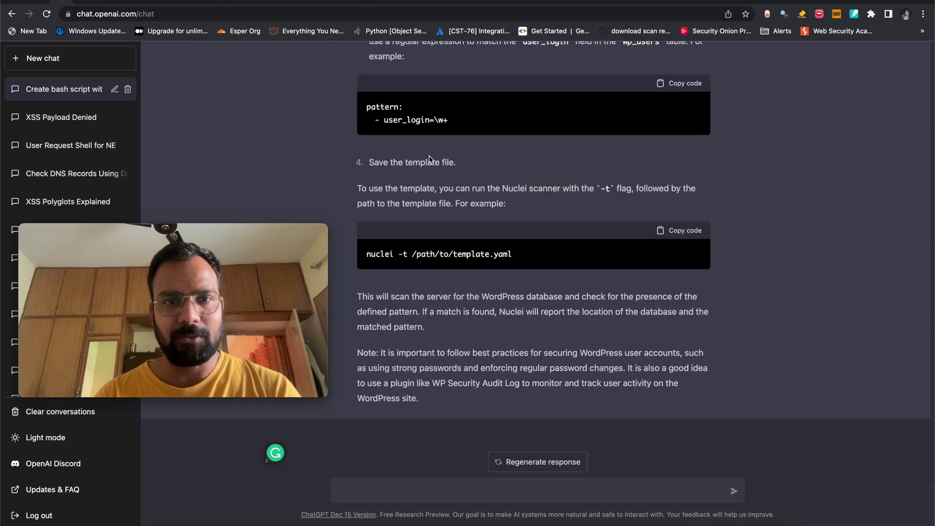
scroll(429, 156, "up", 20)
scroll(429, 156, "down", 15)
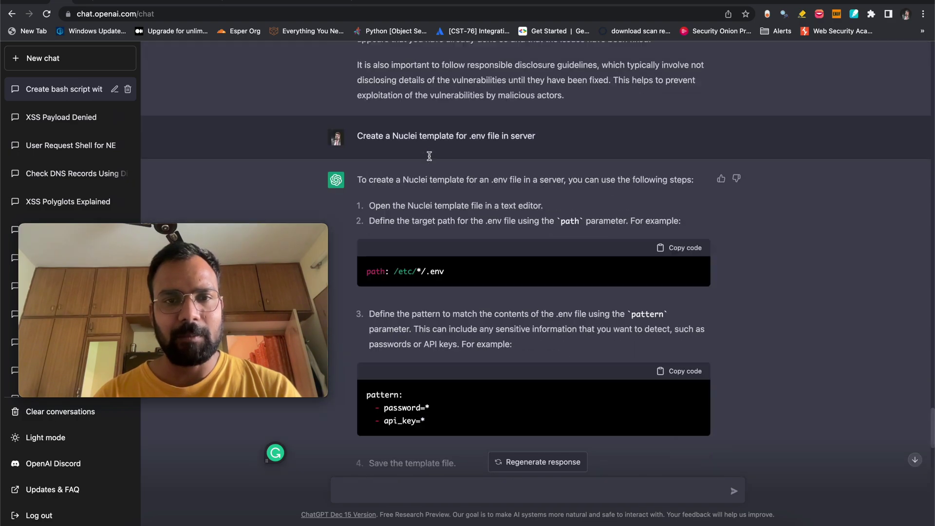
scroll(399, 369, "down", 8)
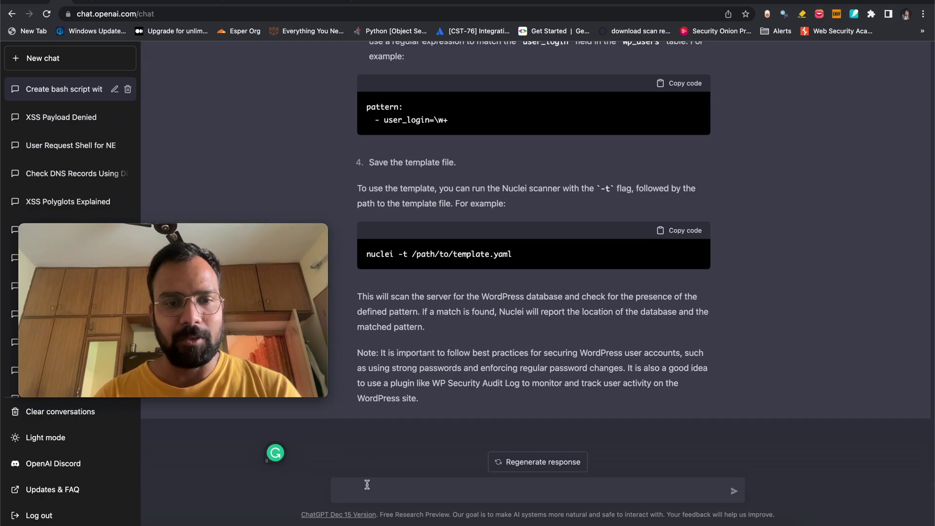
type("C")
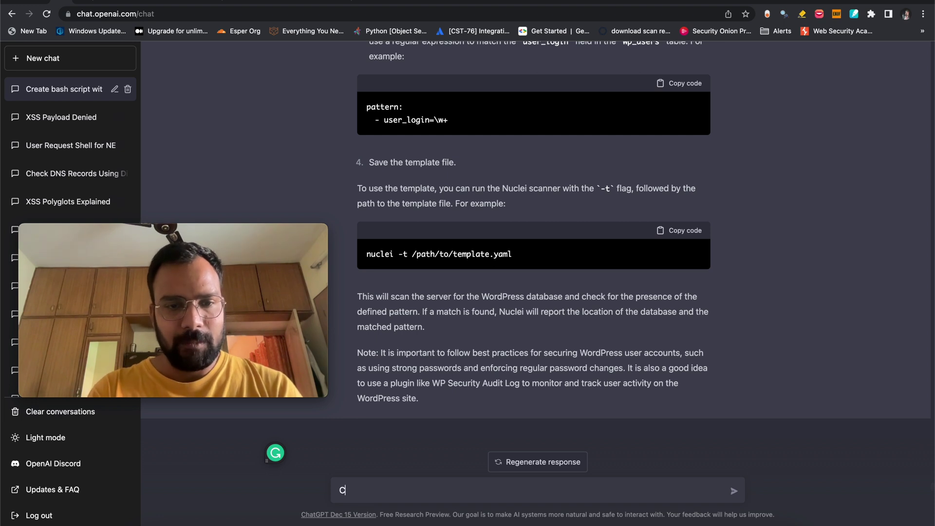
type("reate a Nuclei temple")
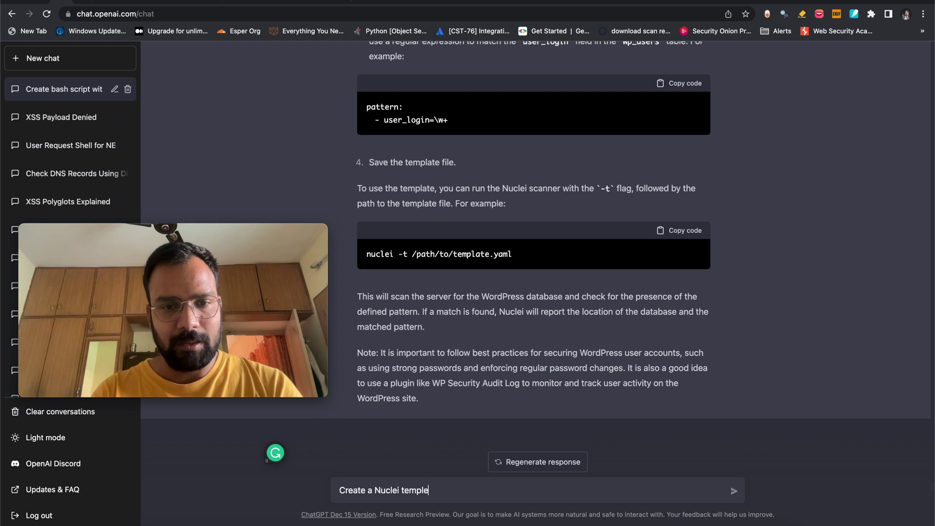
key("BackSpace")
type("ate to")
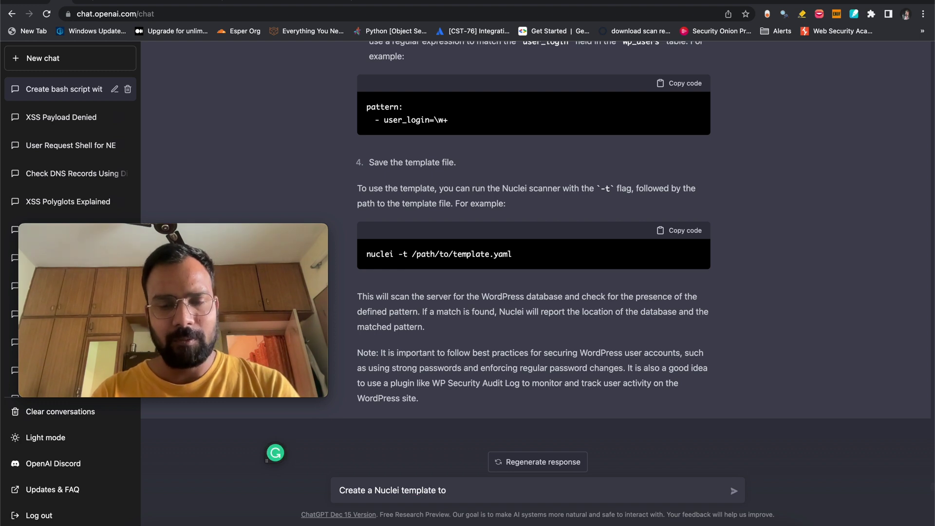
type(" chek th")
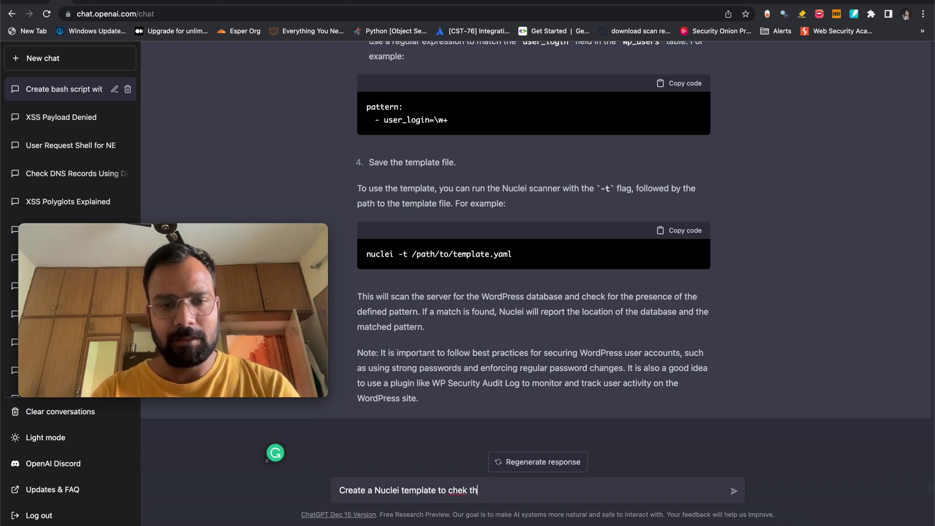
key("BackSpace")
key("BackSpace")
key("BackSpace")
key("BackSpace")
type("ck the a")
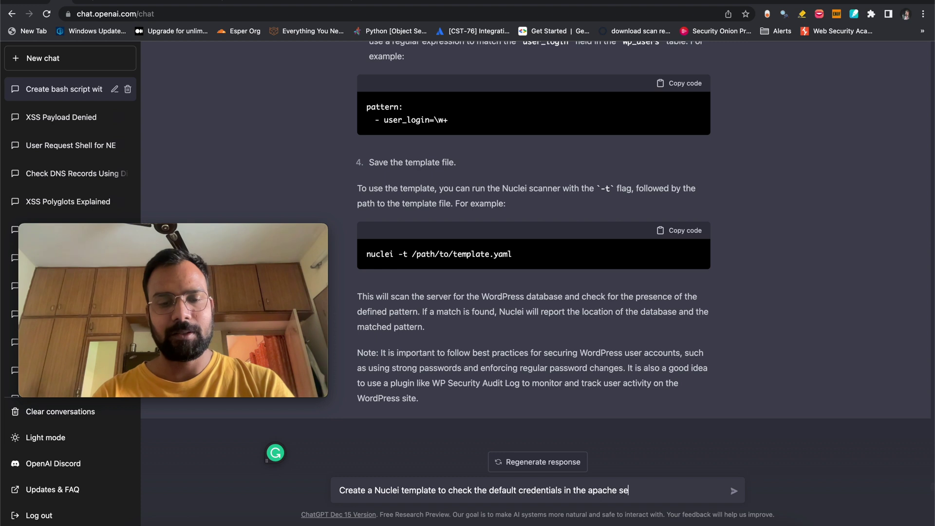
- Send the Apache default-credentials request, then open the earlier ten-XSS-payloads conversation
double_click(579, 491)
type("all")
left_click(668, 493)
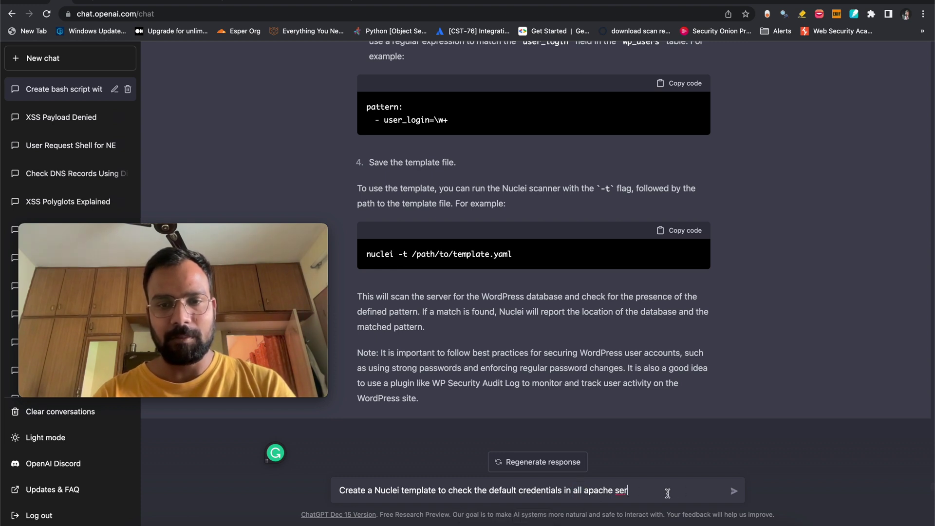
type("vers")
key("Return")
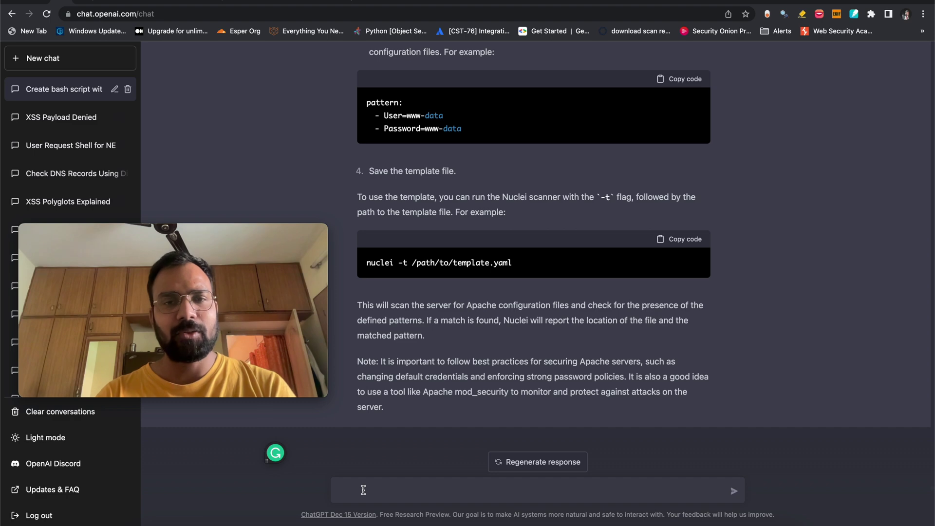
left_click(72, 174)
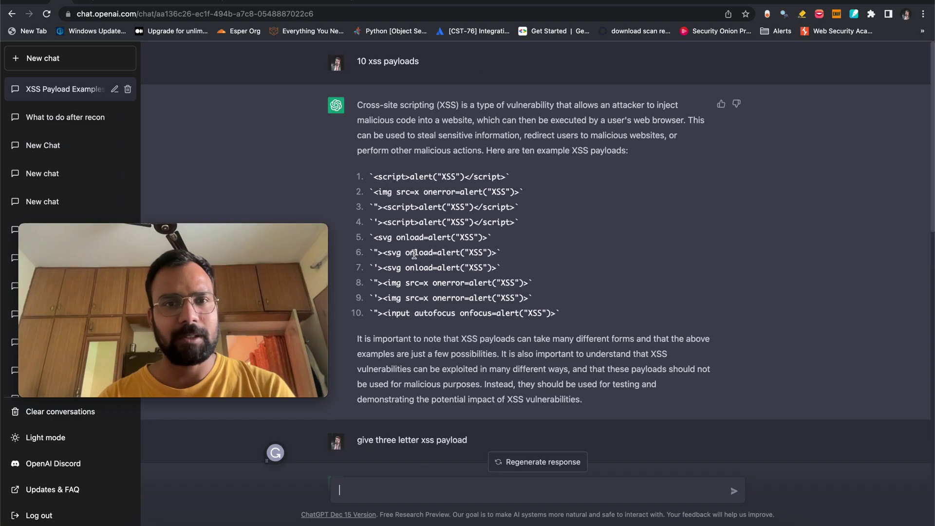
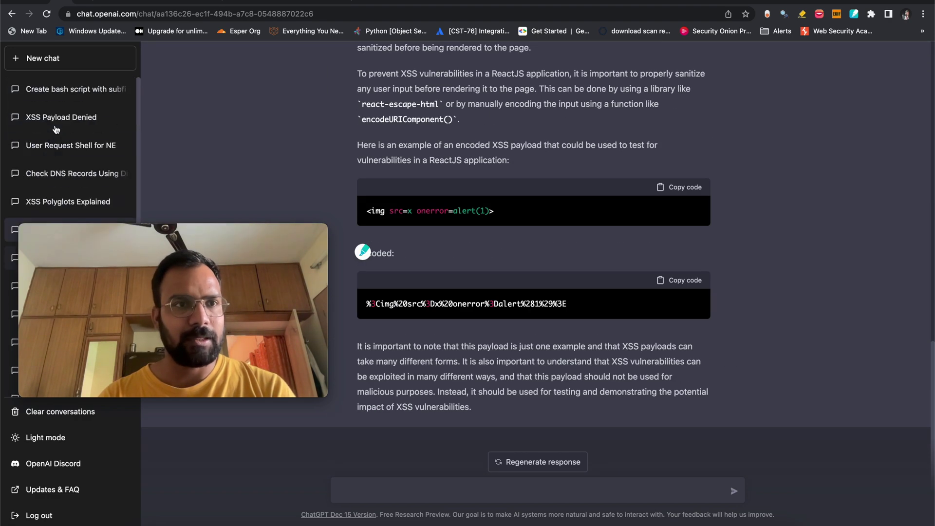
- Open the 'Create bash script…' conversation and scroll down to its final Nuclei template answer
left_click(58, 89)
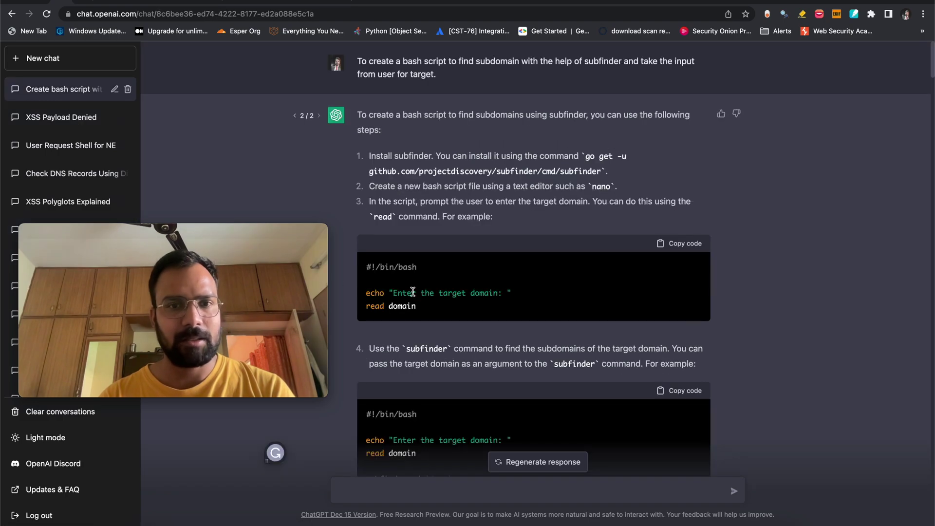
scroll(413, 292, "down", 20)
scroll(412, 291, "down", 15)
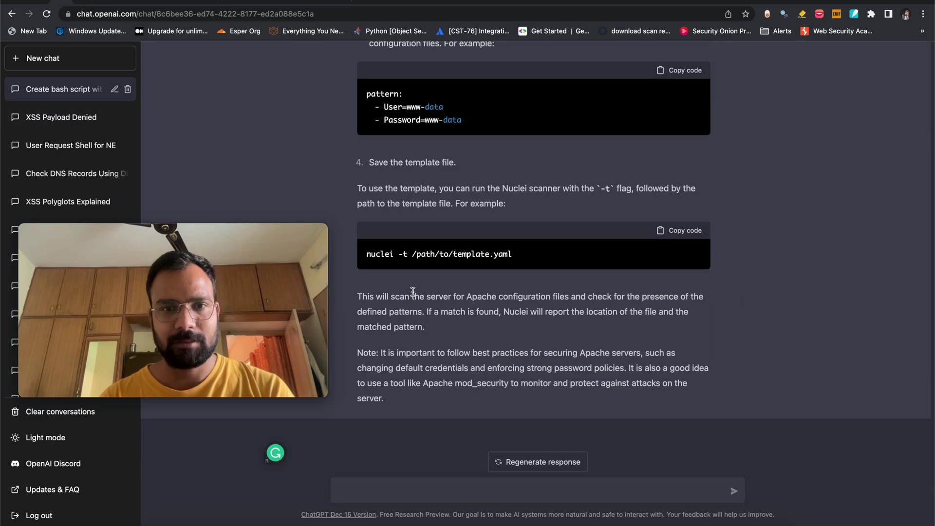
left_click(361, 492)
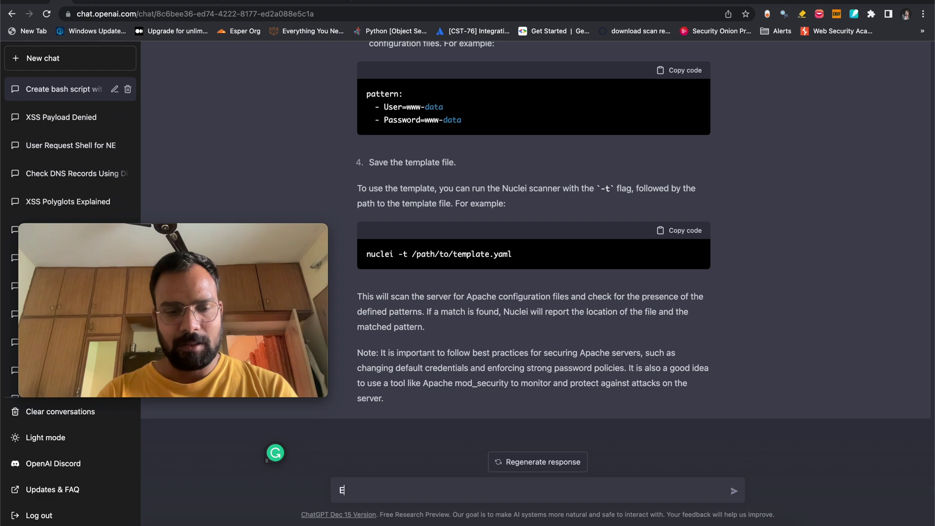
- Send 'Explain this XSS payload' with the payload '><svg onload=alert("XSS")> pasted on a second line
type("Exaplin")
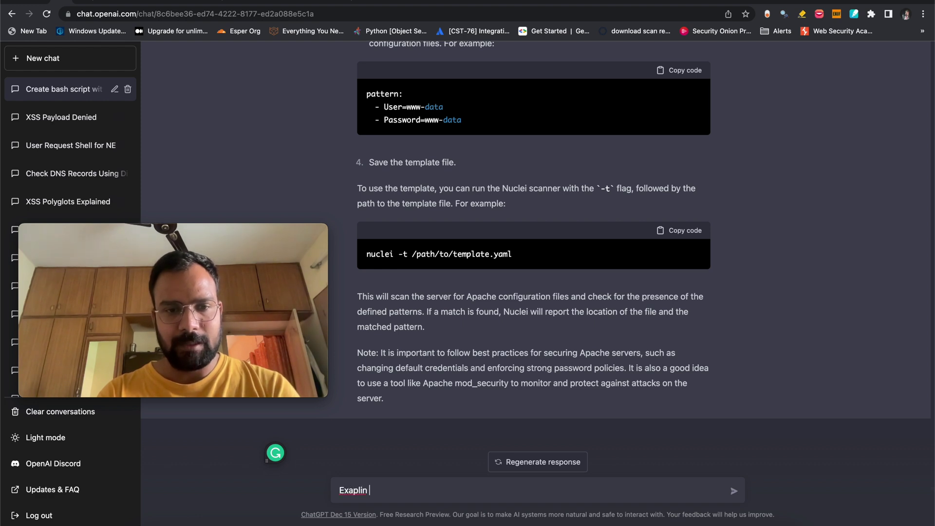
key("BackSpace")
key("BackSpace")
key("BackSpace")
key("BackSpace")
key("BackSpace")
key("BackSpace")
type("plain")
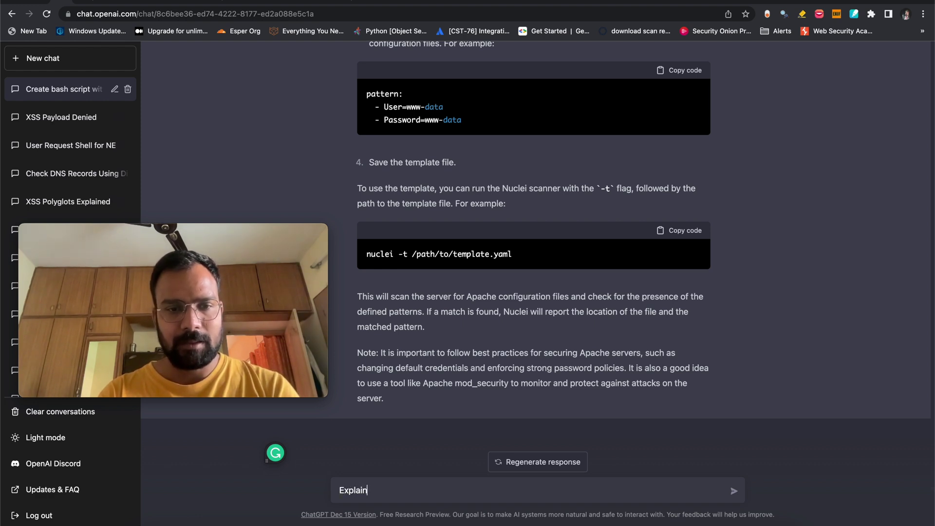
type(" this XSS")
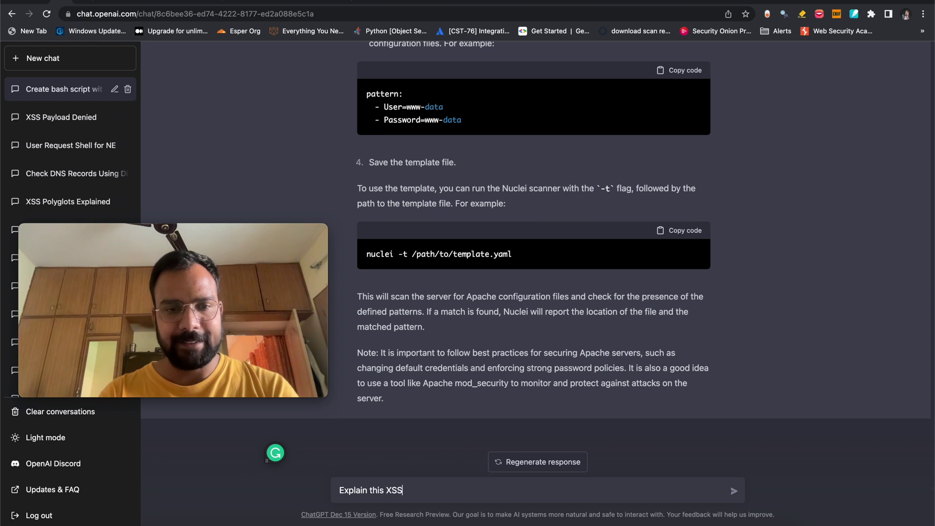
type(" payload")
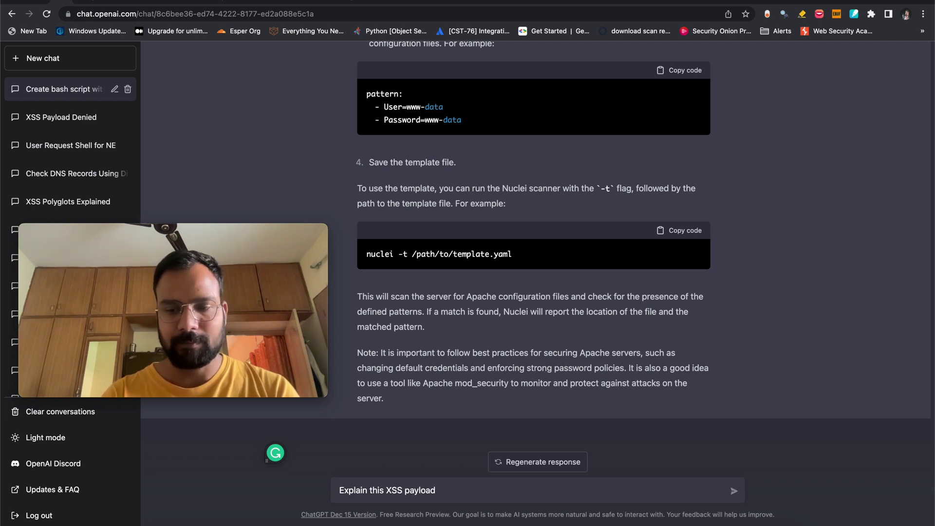
key("shift+Return")
type("'><svg onload=alert(\"XSS\")>")
key("Return")
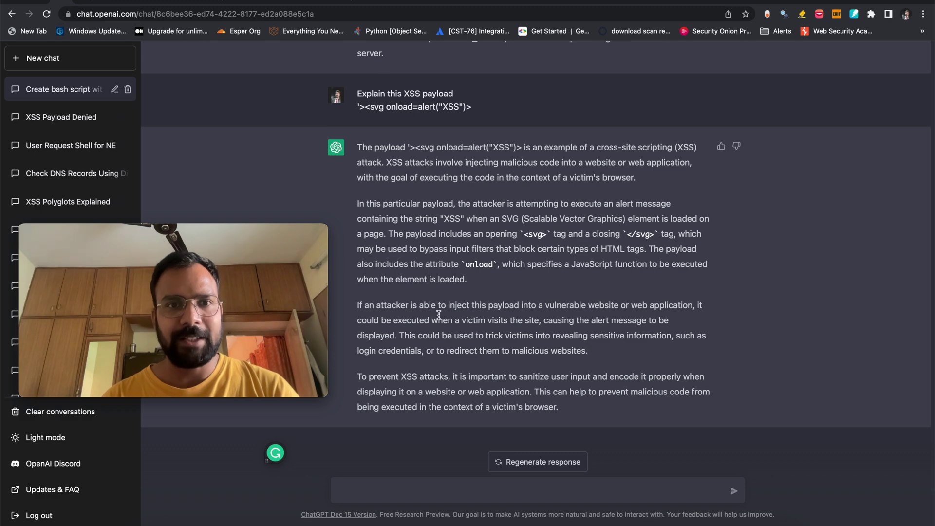
- Select the 'In this particular payload…' paragraph explaining how the onload attribute triggers the alert
left_click_drag(467, 279, 366, 202)
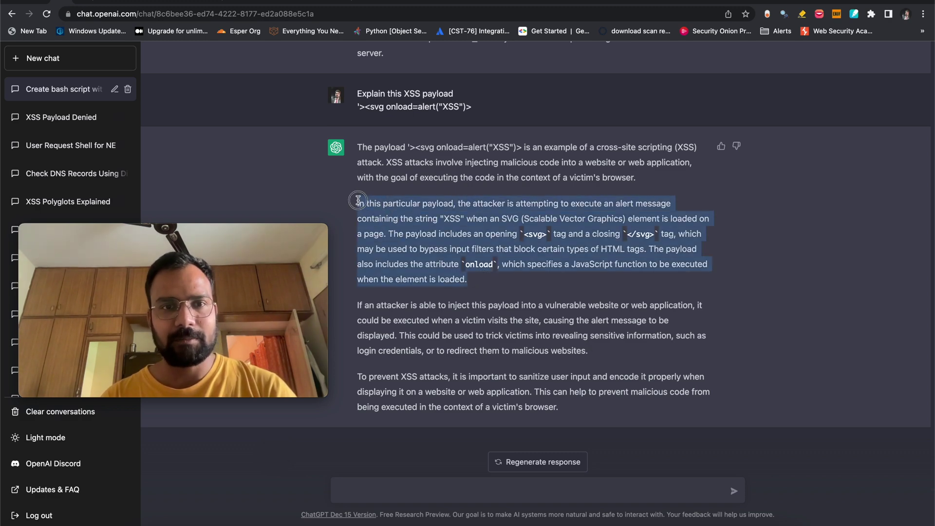